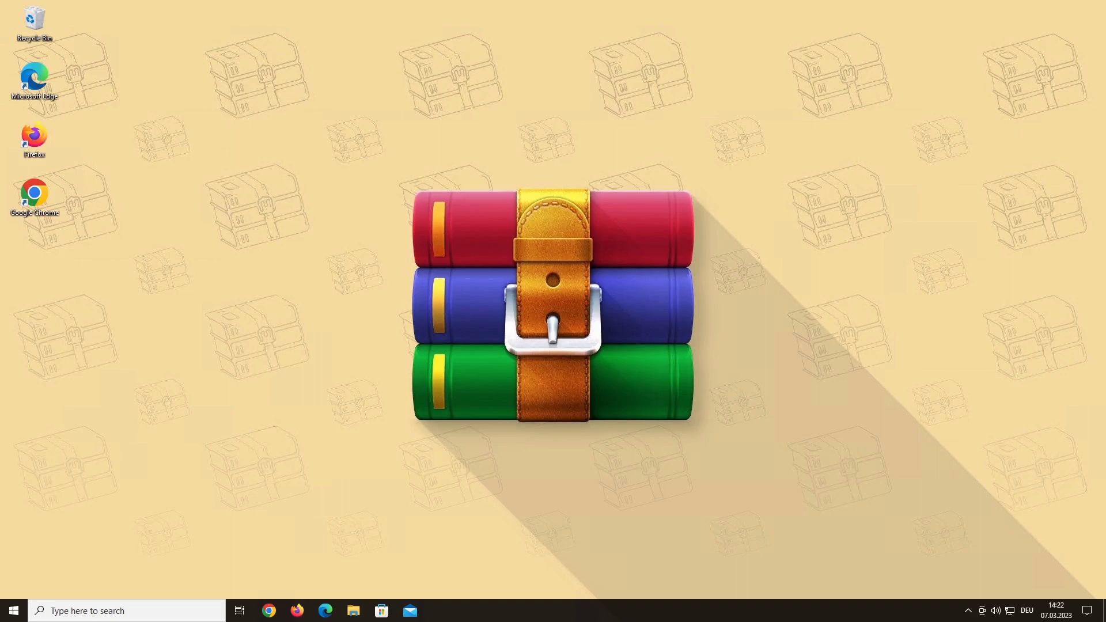
# Open the Documents folder and start adding WinRAR Data, WinRAR Files, WinRAR Text Documents and WinRAR Video to an archive.
pyautogui.click(353, 611)
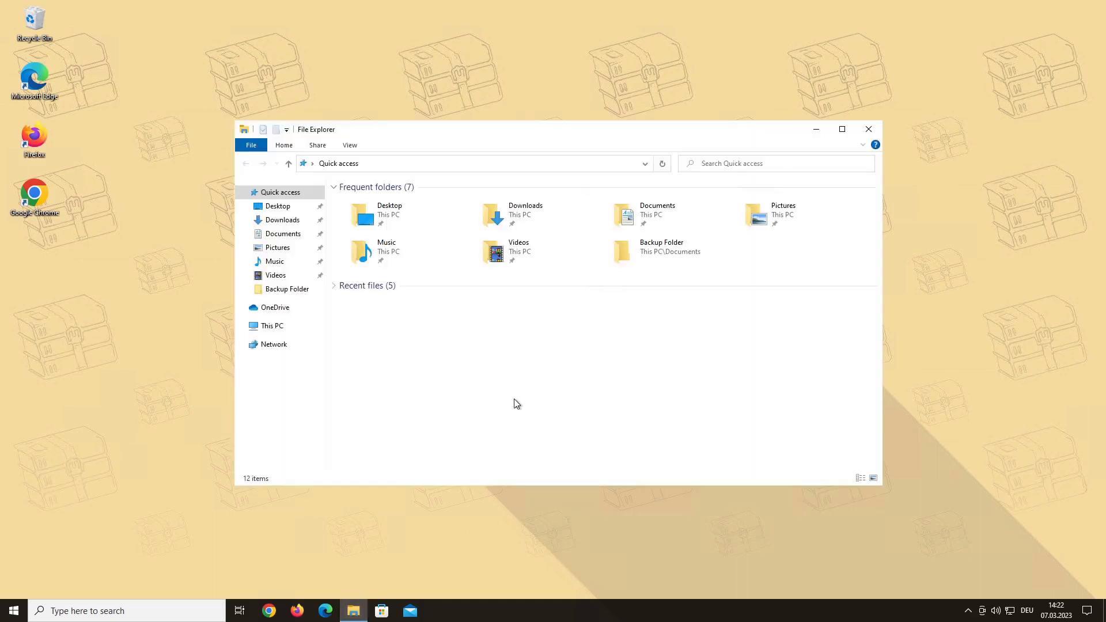
pyautogui.click(283, 234)
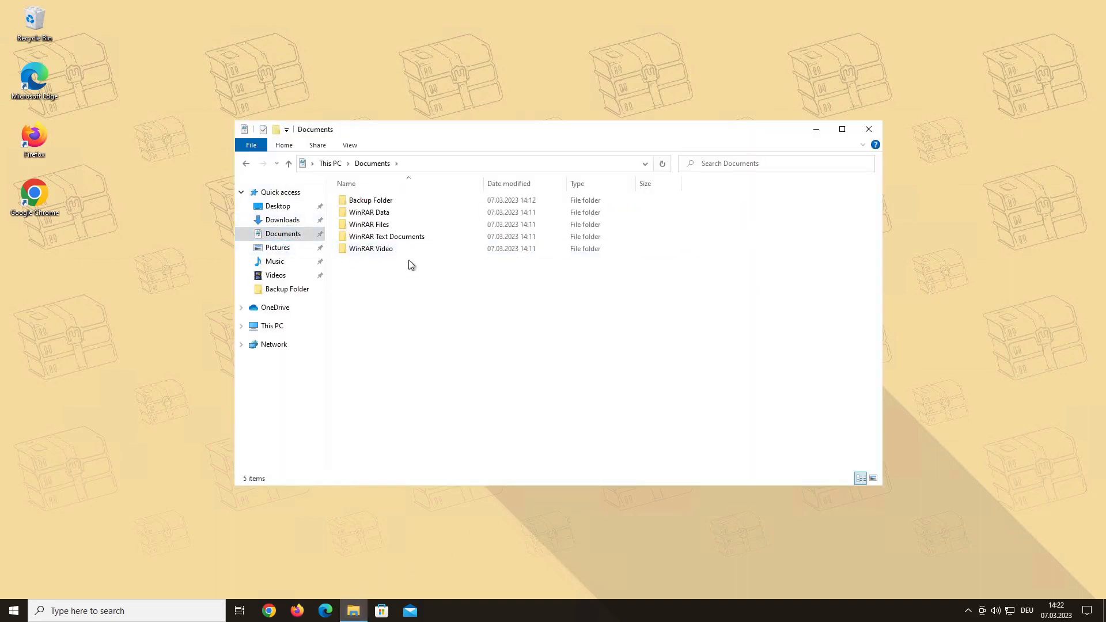
pyautogui.moveTo(409, 265); pyautogui.dragTo(391, 213)
pyautogui.rightClick(386, 210)
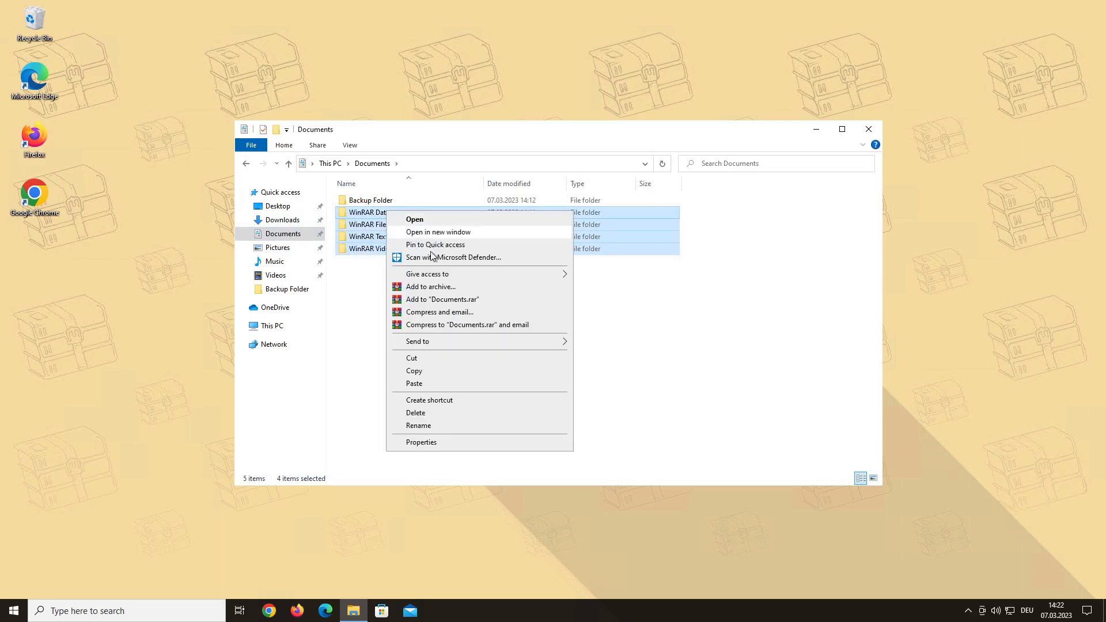
pyautogui.click(496, 288)
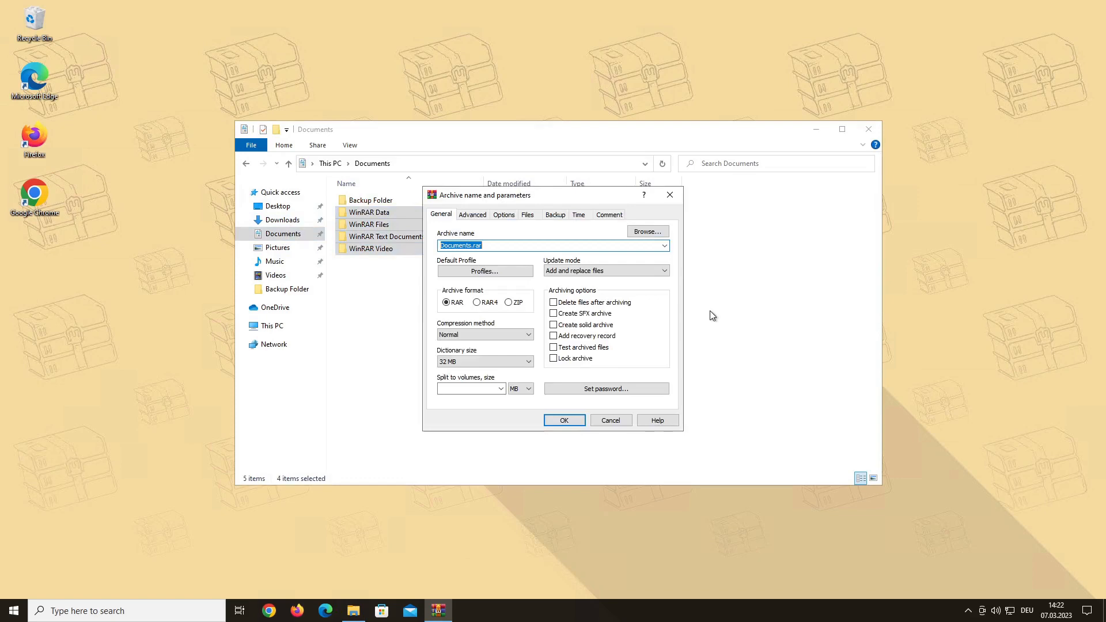
# Name the archive Backup WinRAR and set its location to the Backup Folder inside Documents.
pyautogui.click(655, 233)
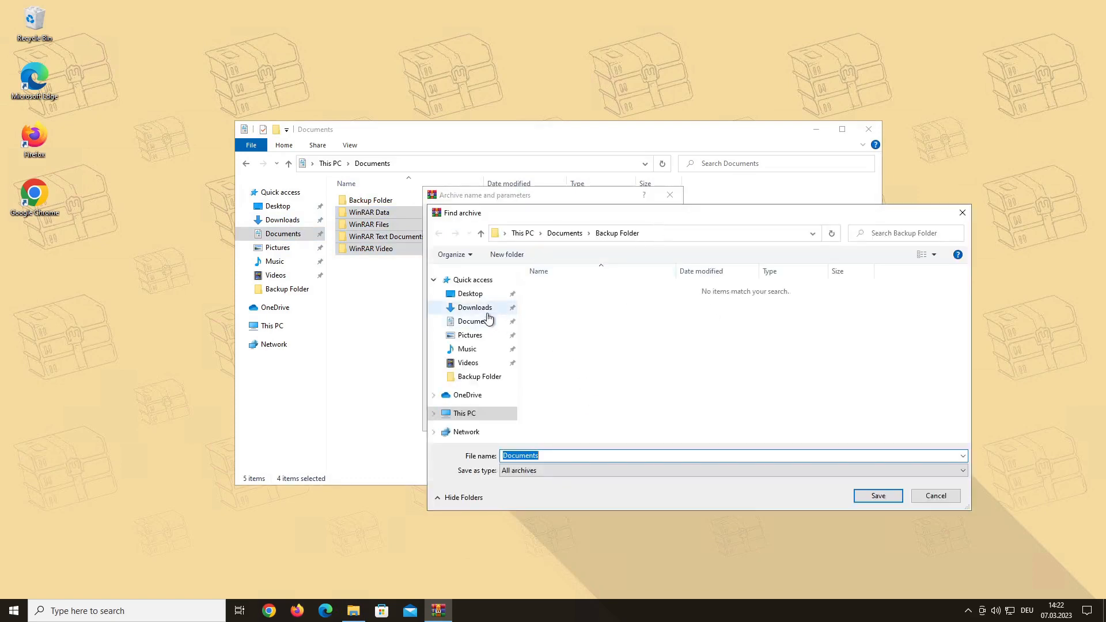
pyautogui.click(482, 323)
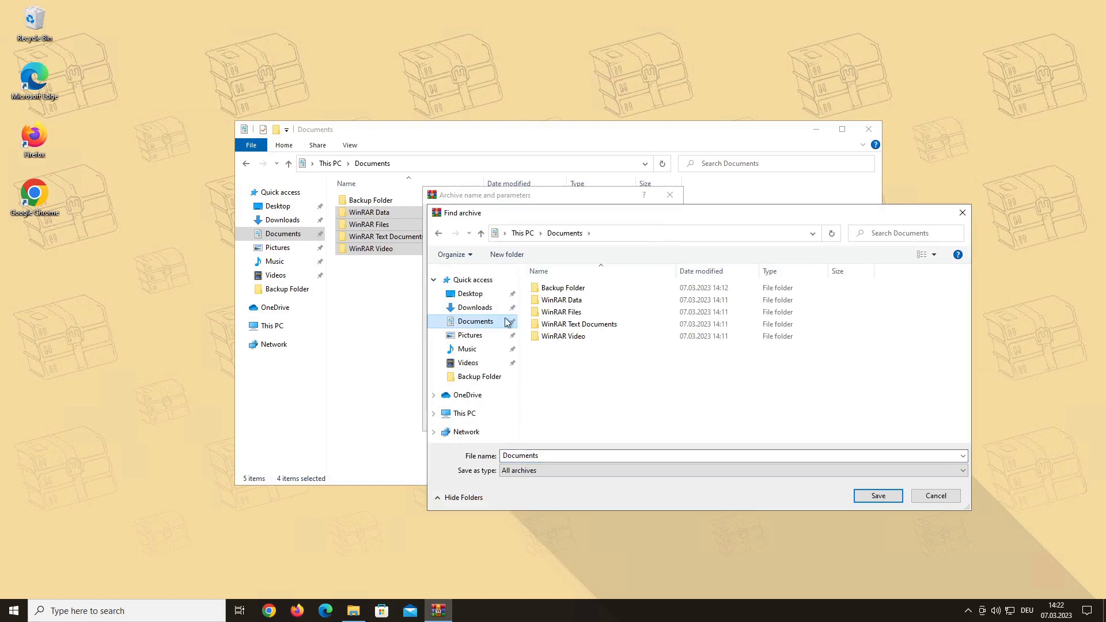
pyautogui.doubleClick(574, 290)
pyautogui.click(576, 452)
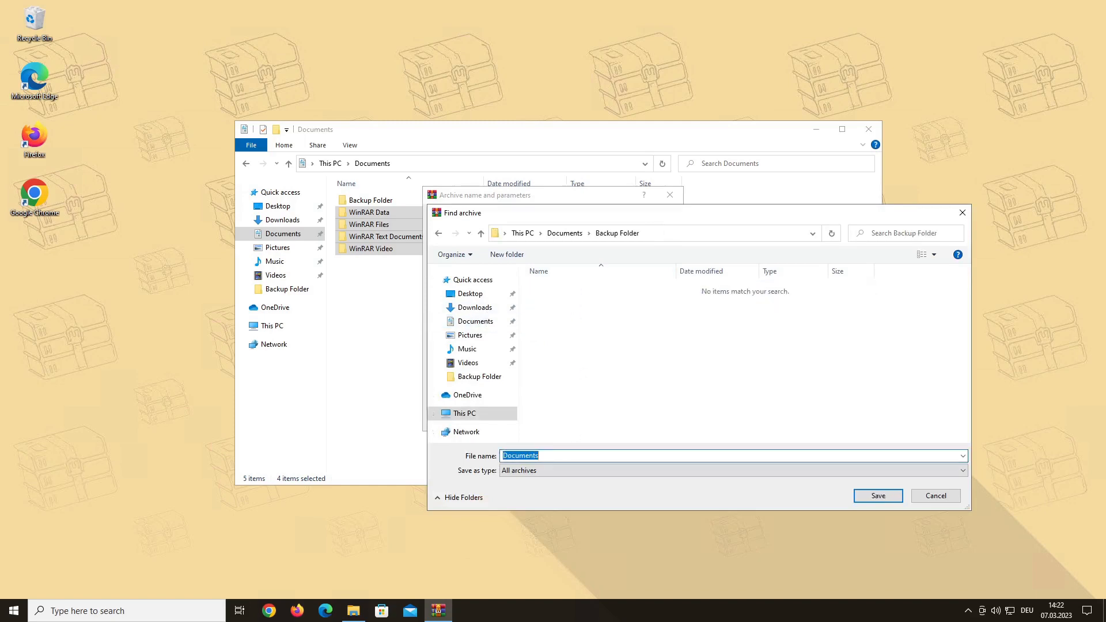
pyautogui.write('Backup WinRAR')
pyautogui.click(878, 496)
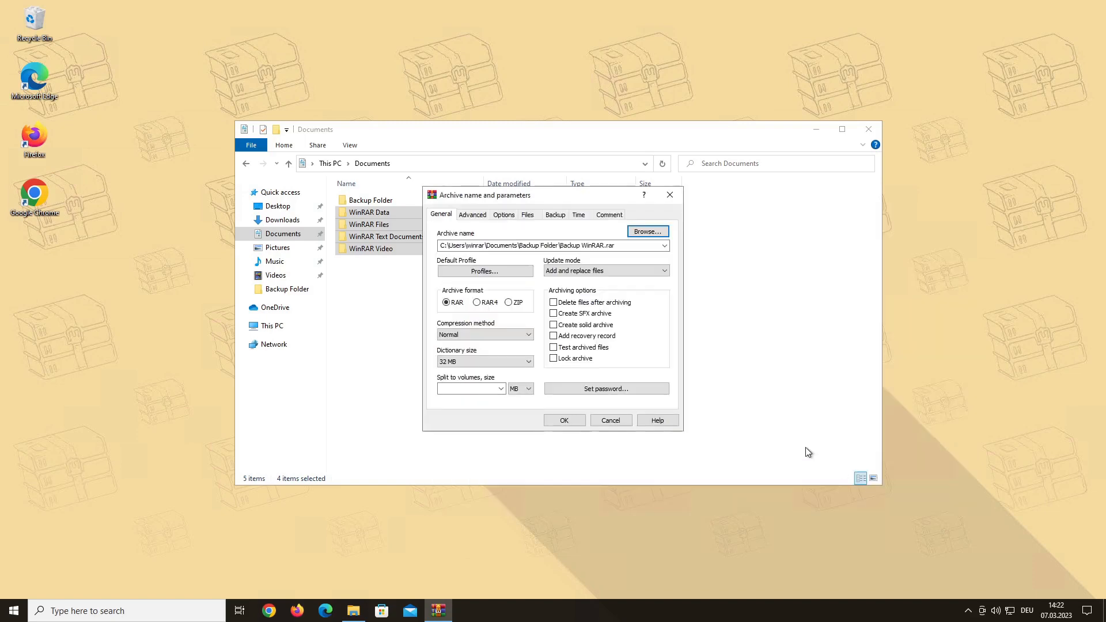
# Set the compression method to Best, add a recovery record and set the update mode to Add and update files.
pyautogui.click(519, 335)
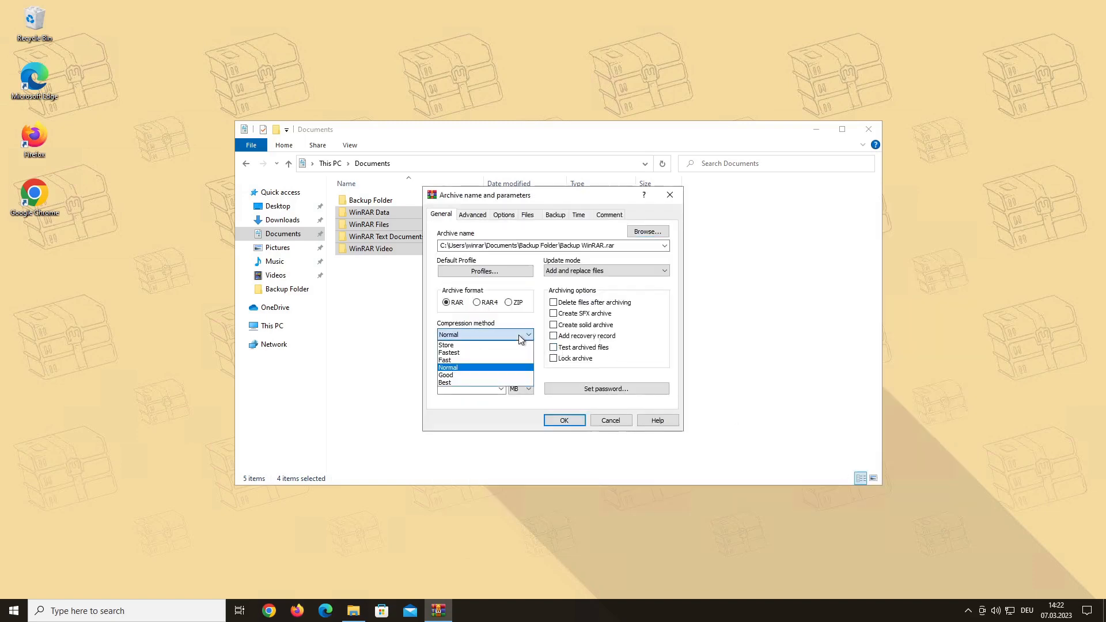
pyautogui.click(499, 383)
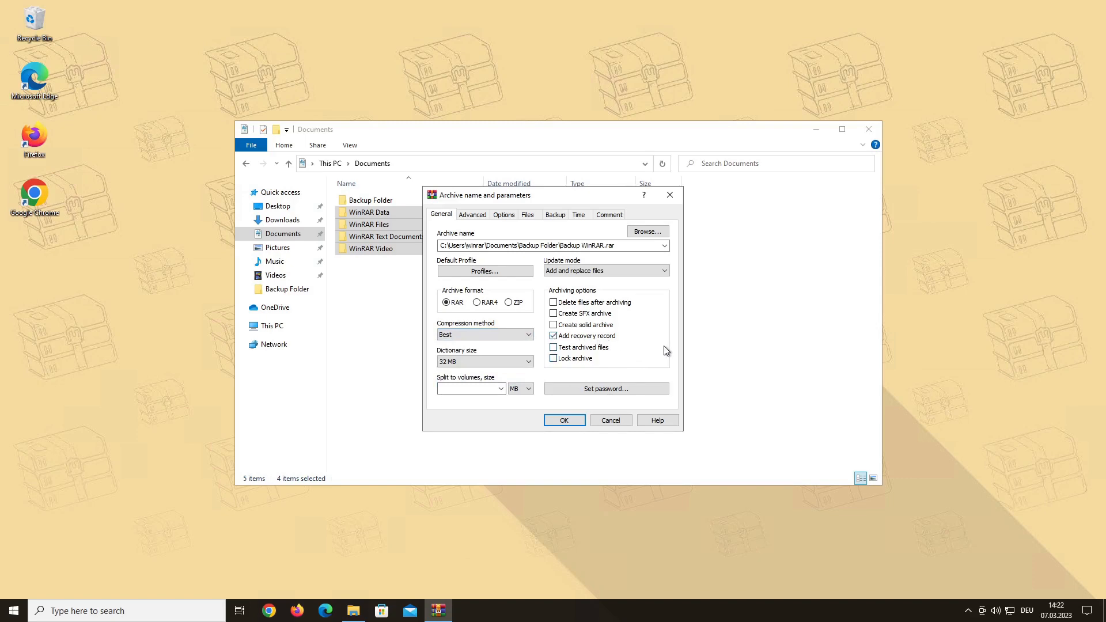
pyautogui.click(663, 274)
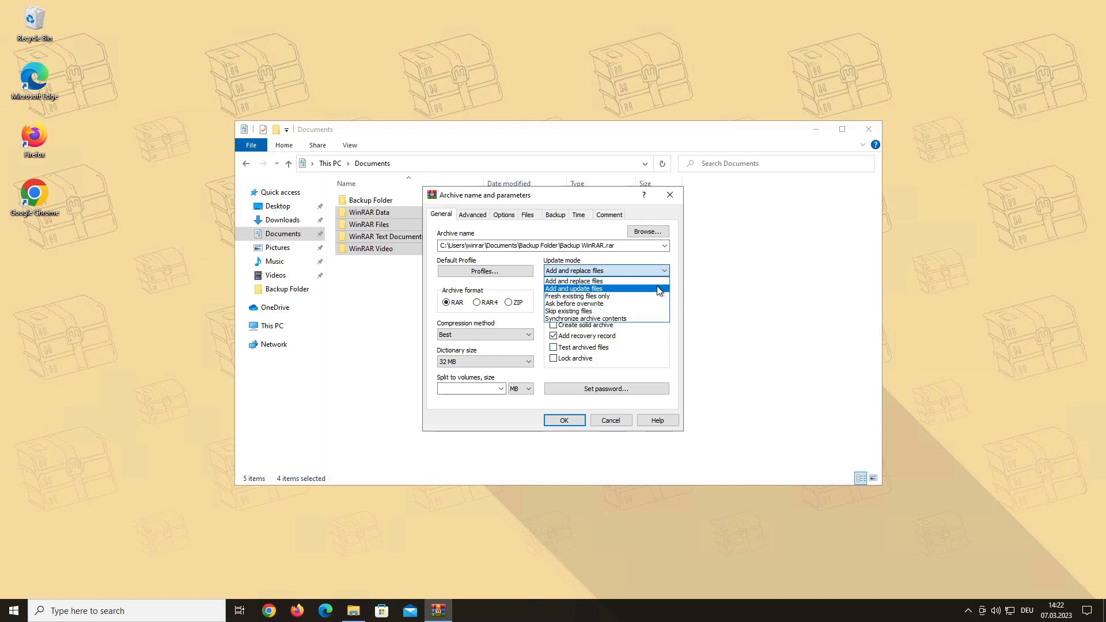
pyautogui.click(659, 288)
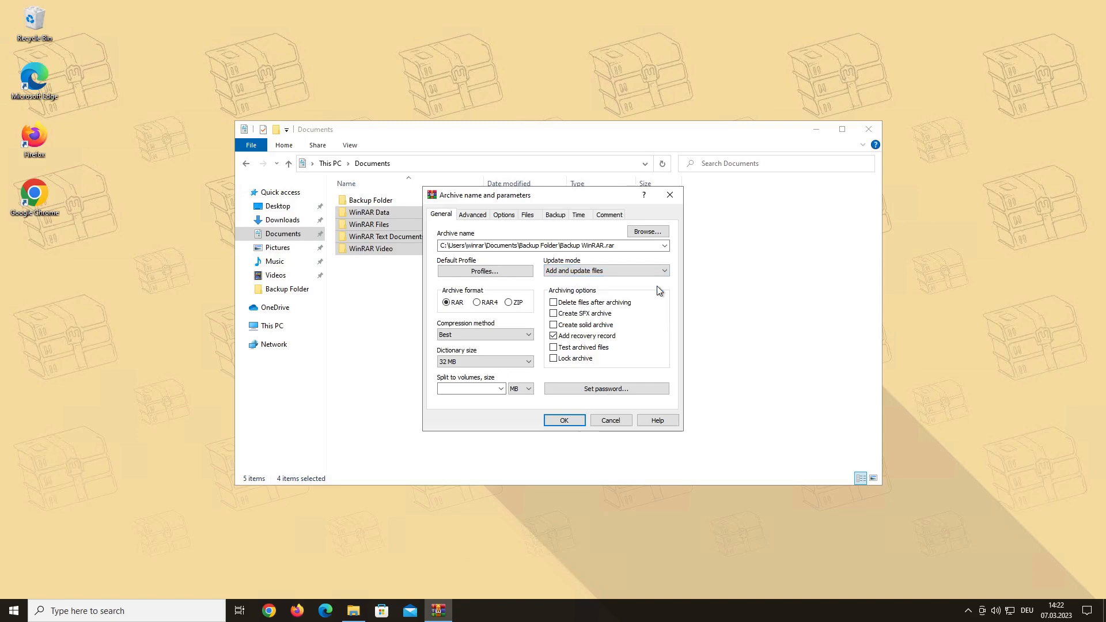
# Enable generating the archive name by mask and turn on storing the file creation time.
pyautogui.click(556, 216)
pyautogui.click(494, 288)
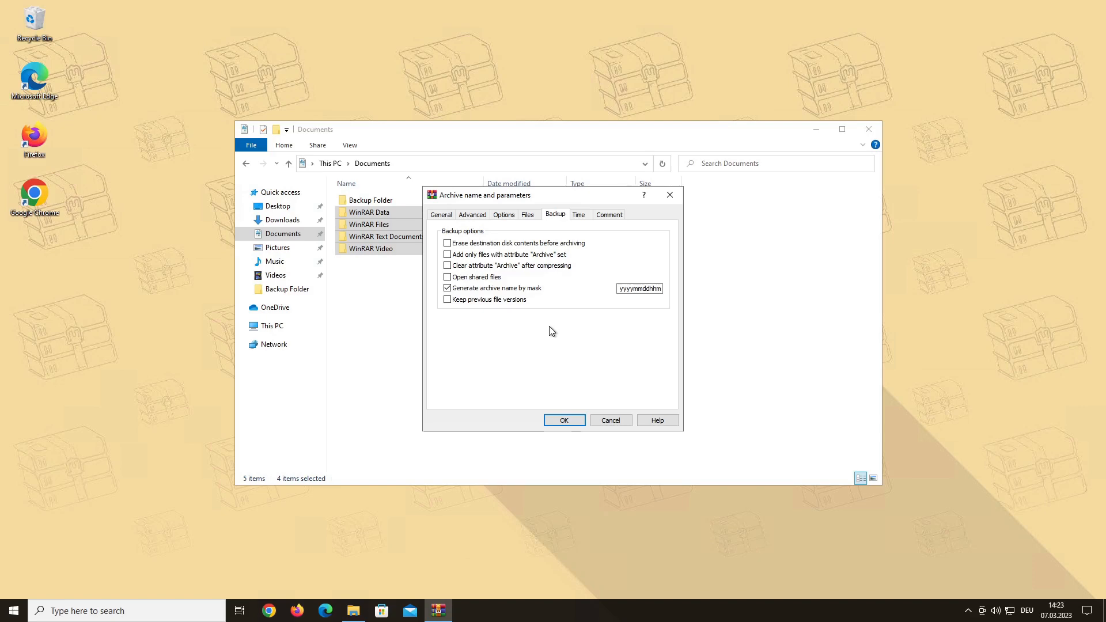
pyautogui.click(579, 215)
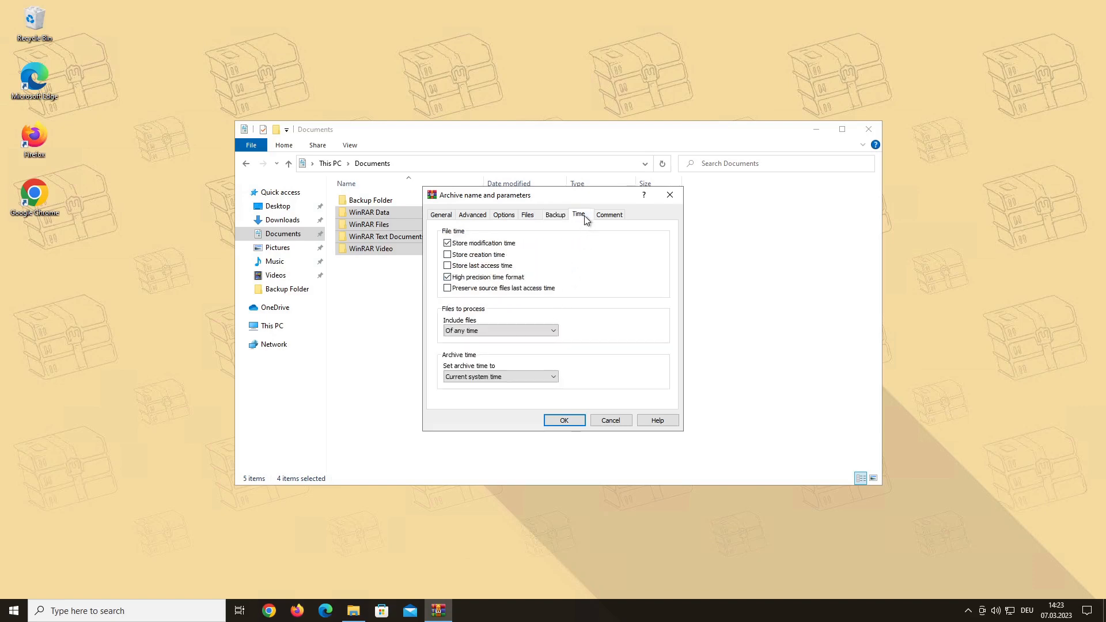
pyautogui.click(499, 254)
# Start a new profile from the current settings named WinRAR Backup 1, saving the archive name and selected file names, with immediate execution.
pyautogui.click(447, 217)
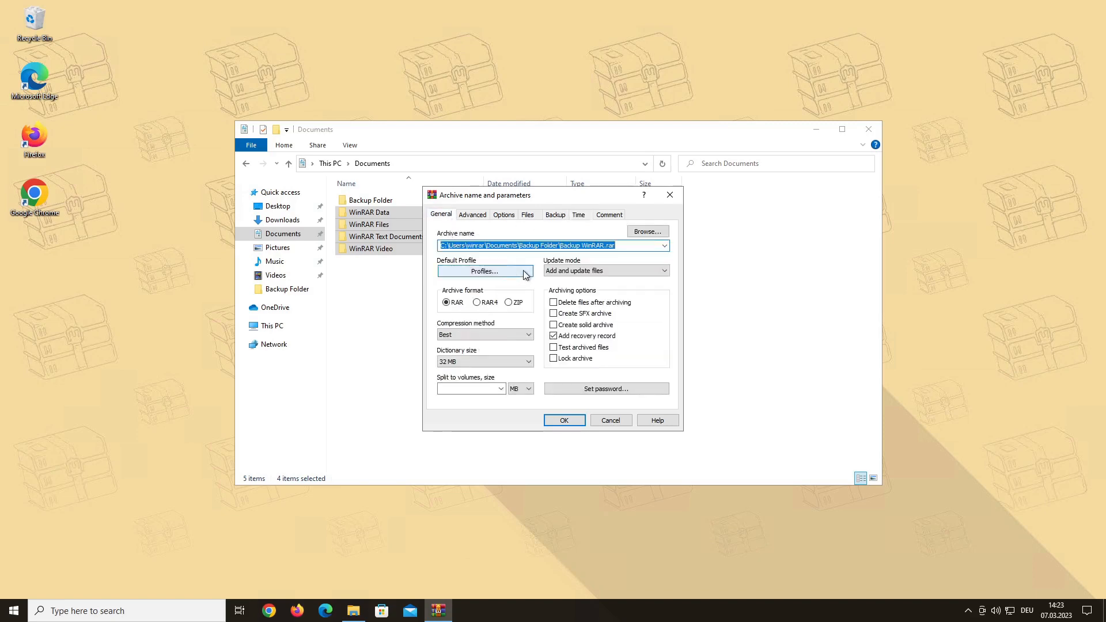
pyautogui.click(525, 272)
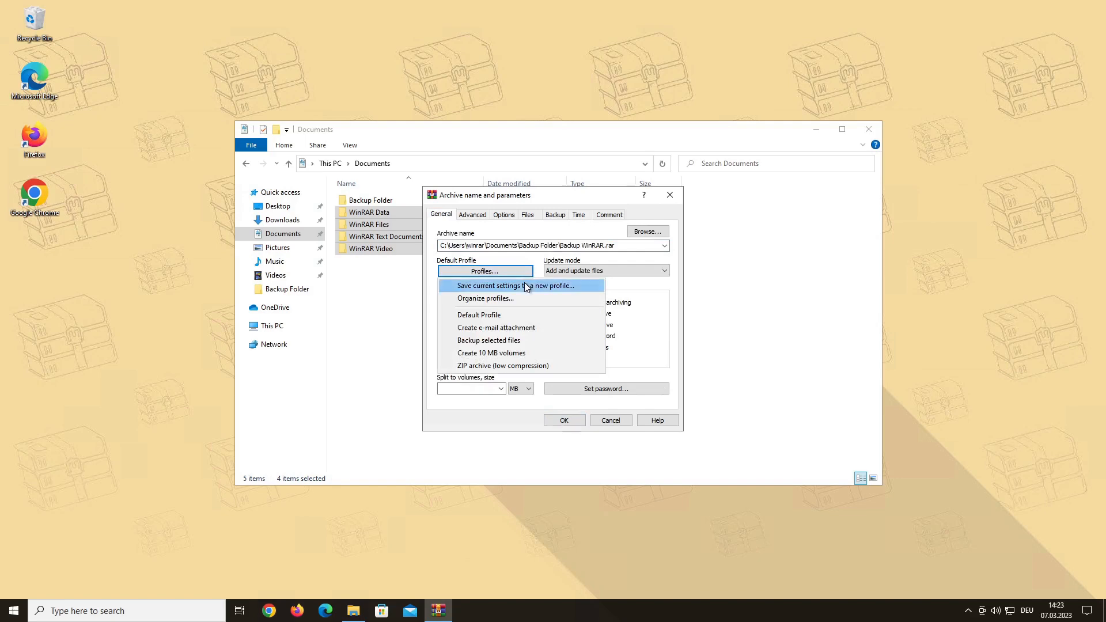
pyautogui.click(525, 287)
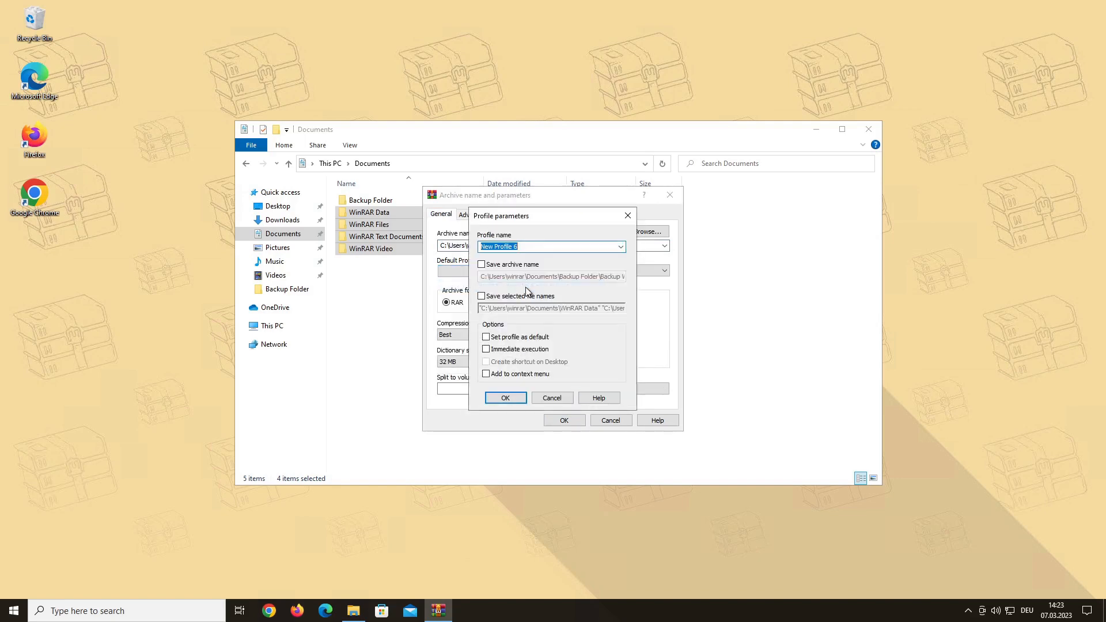
pyautogui.write('WinRAR Backup 1')
pyautogui.click(507, 265)
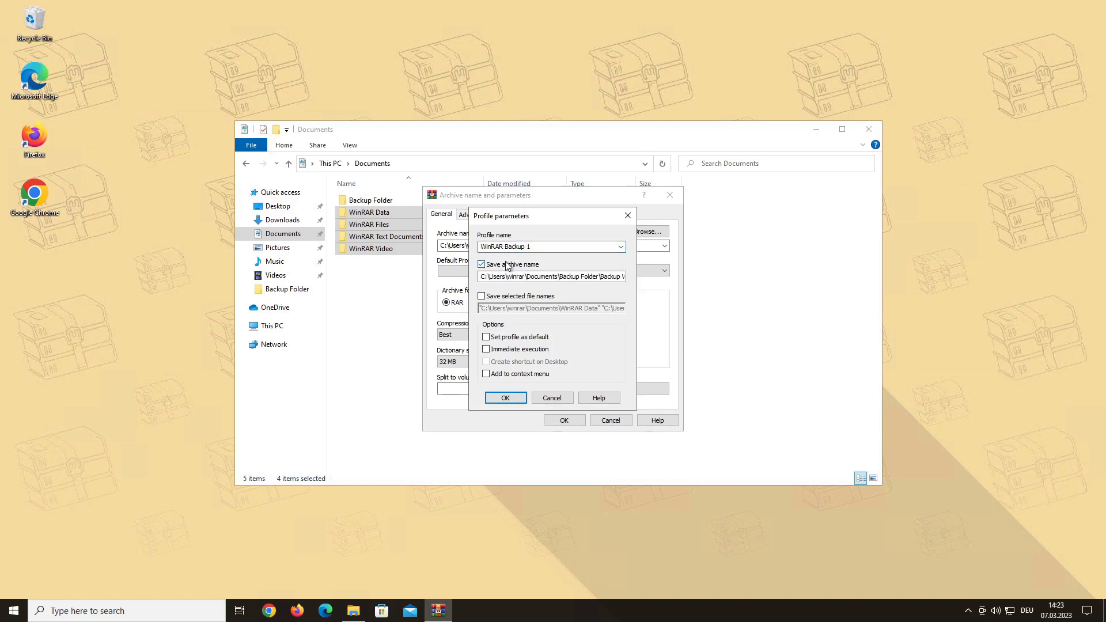
pyautogui.click(507, 296)
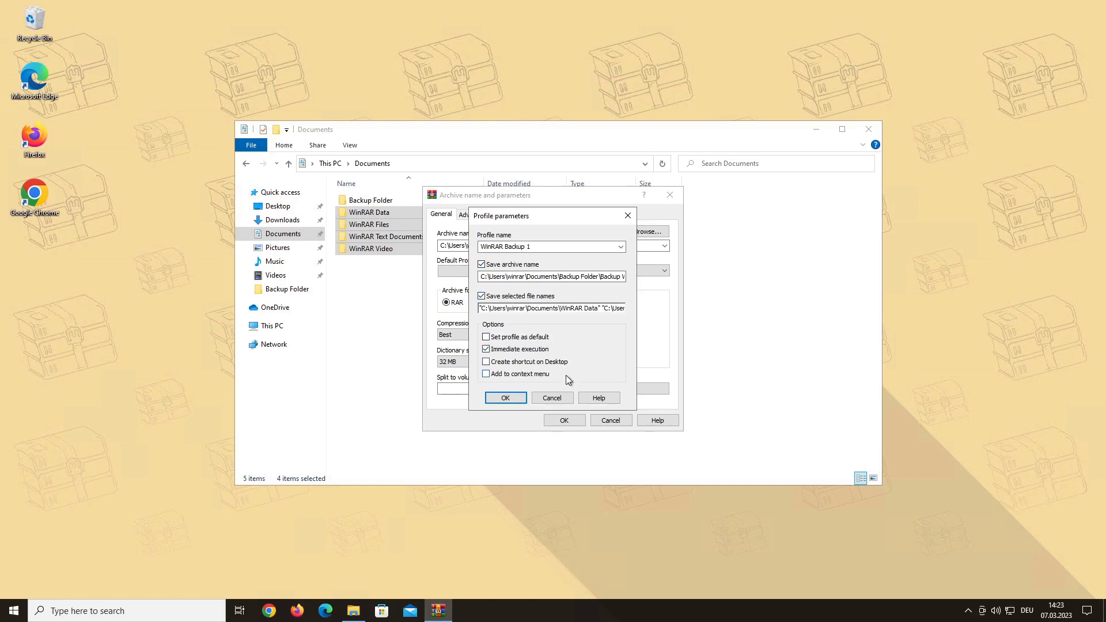
# Add a desktop shortcut and a context menu entry to the profile and save it.
pyautogui.click(572, 362)
pyautogui.click(547, 375)
pyautogui.click(506, 398)
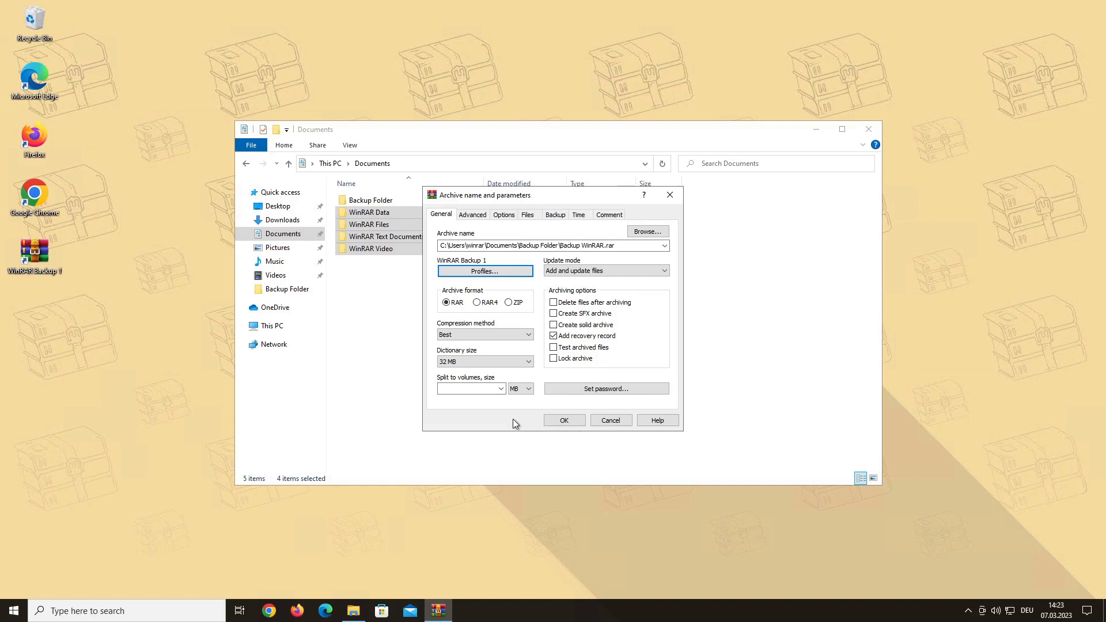
# Create the backup archive and open the Backup Folder in Documents.
pyautogui.click(563, 421)
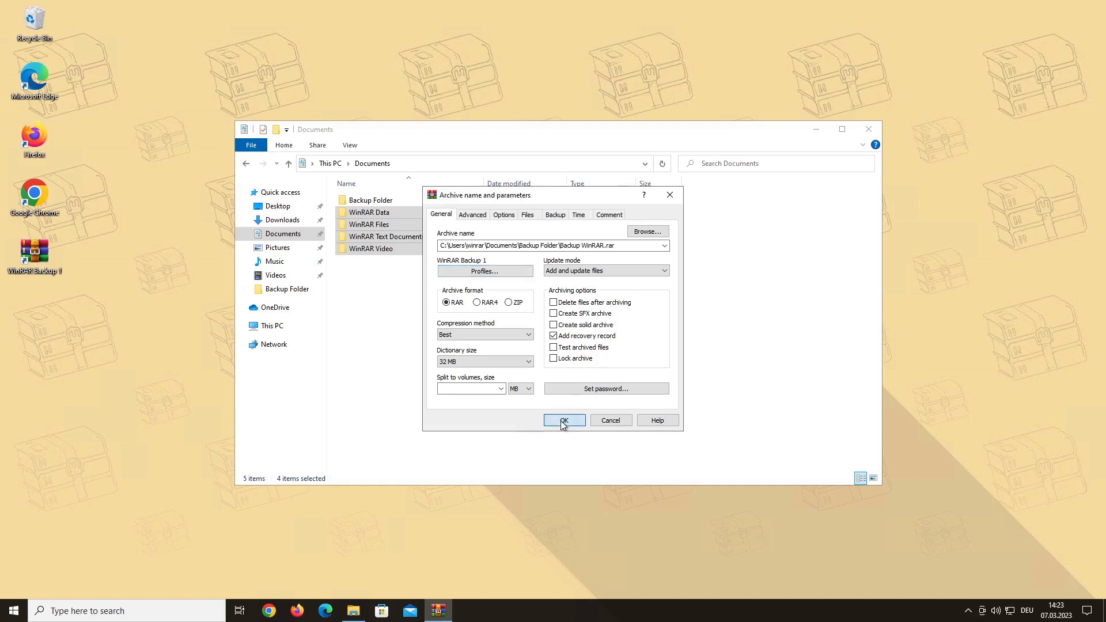
pyautogui.click(392, 200)
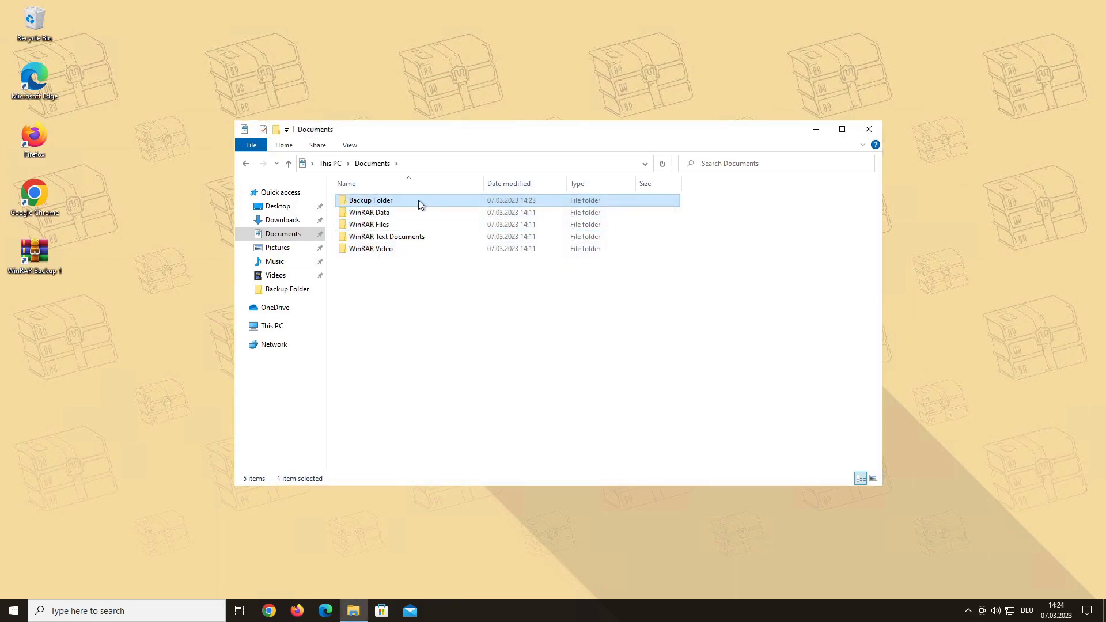
pyautogui.doubleClick(418, 200)
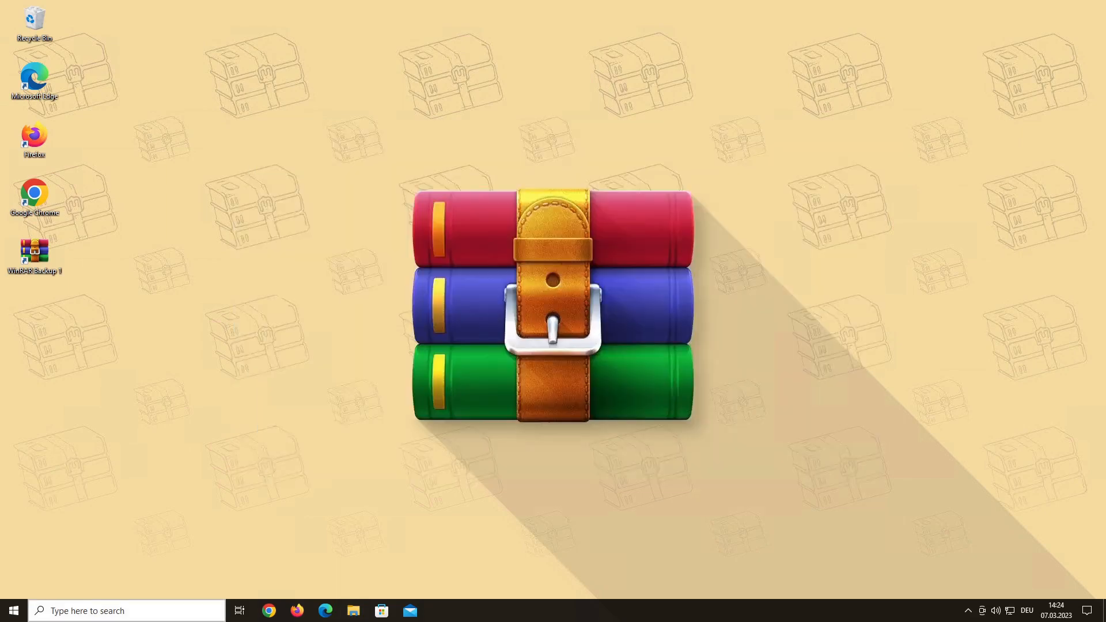
# Find and open Task Scheduler, and move and enlarge its window.
pyautogui.click(87, 611)
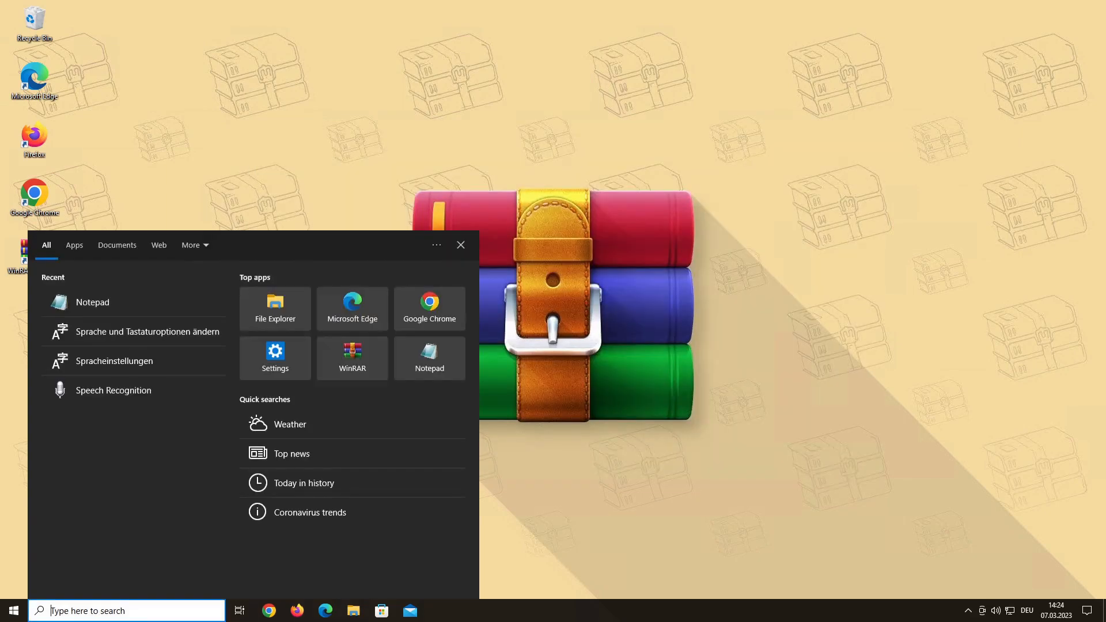
pyautogui.write('task sch')
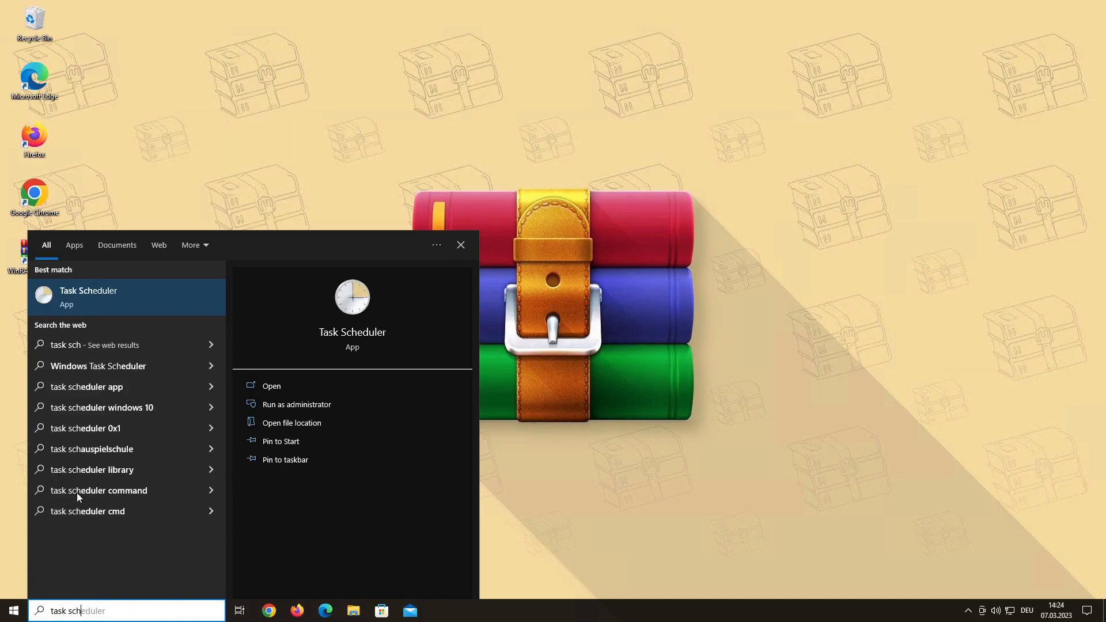
pyautogui.click(126, 294)
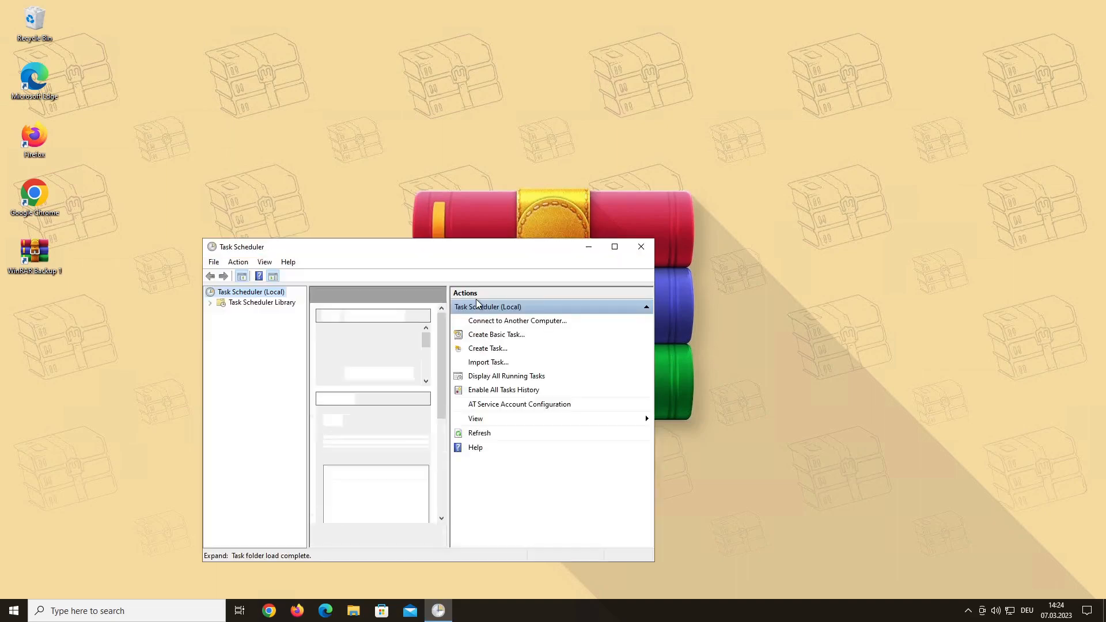
pyautogui.moveTo(477, 251); pyautogui.dragTo(526, 102)
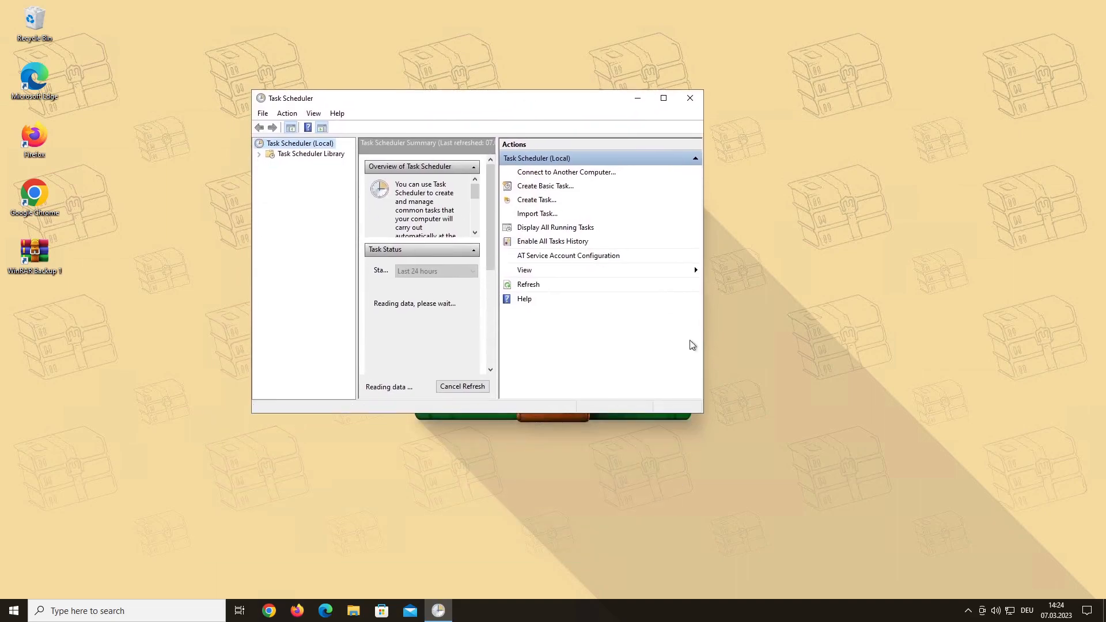
pyautogui.moveTo(704, 412); pyautogui.dragTo(800, 476)
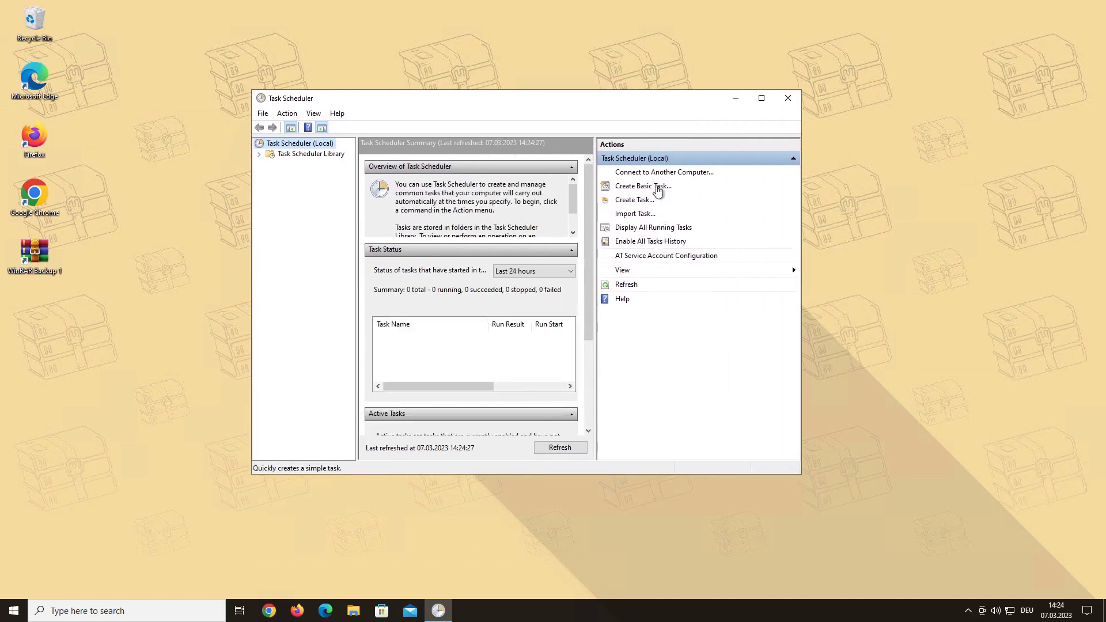
# Create a basic task named WinRAR Daily Backup, described as "A daily backup at 18:00 o'clock for important data.", recurring every 1 day at 18:00:00.
pyautogui.click(663, 189)
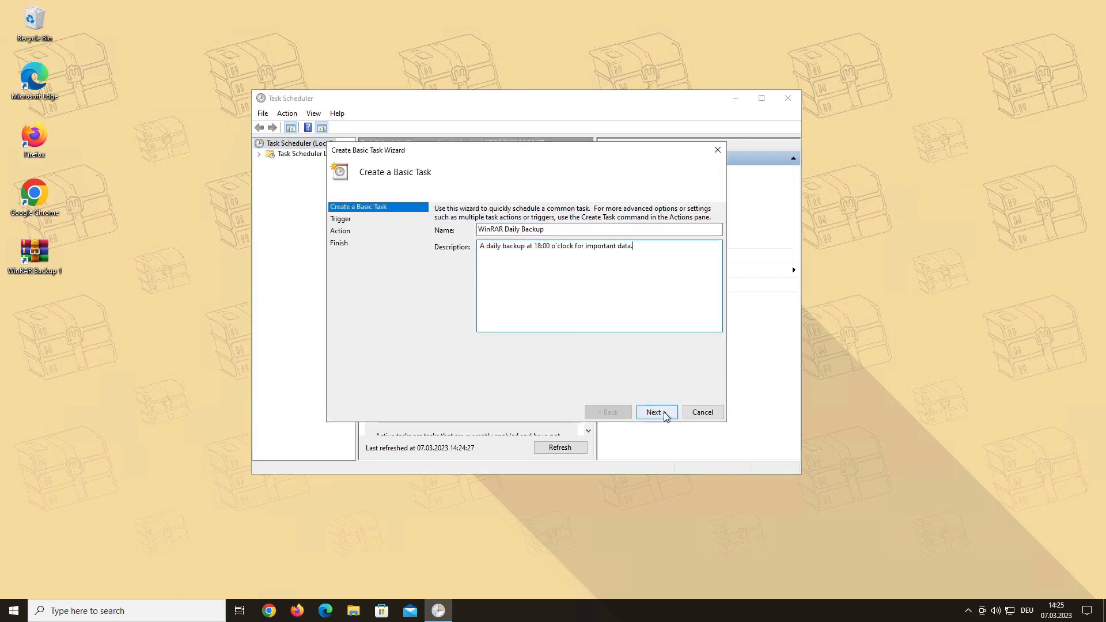
pyautogui.click(655, 413)
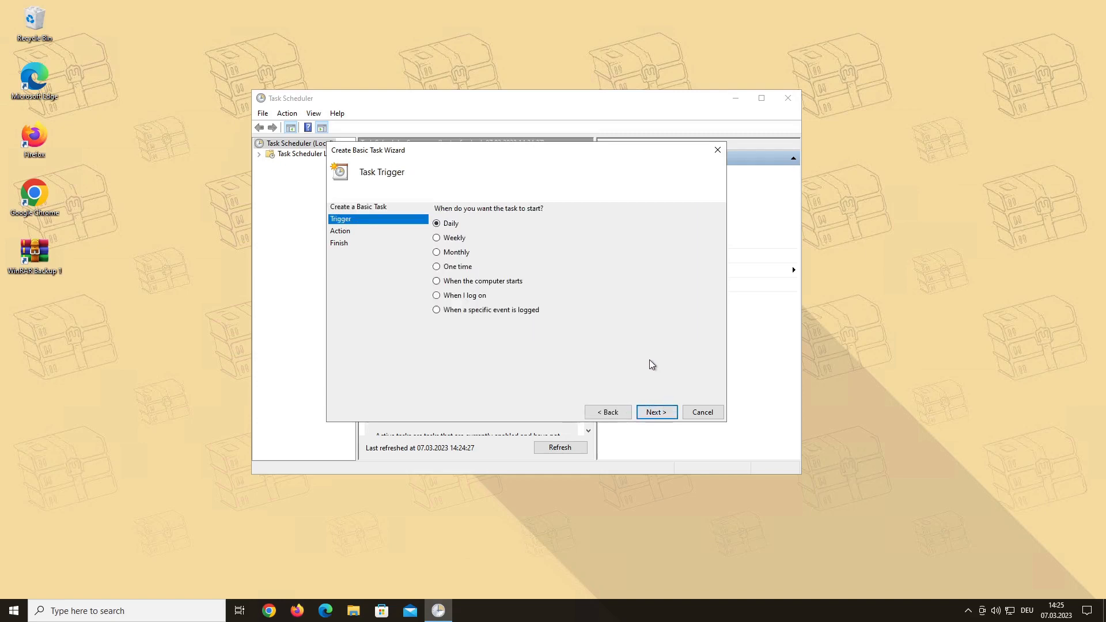
pyautogui.click(656, 413)
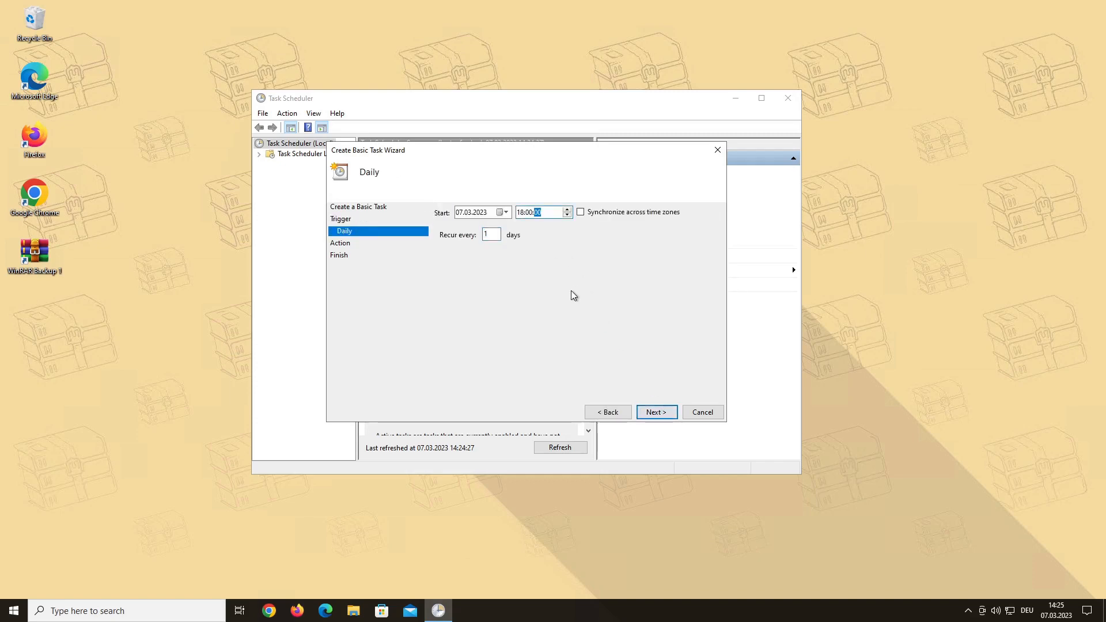
pyautogui.click(656, 413)
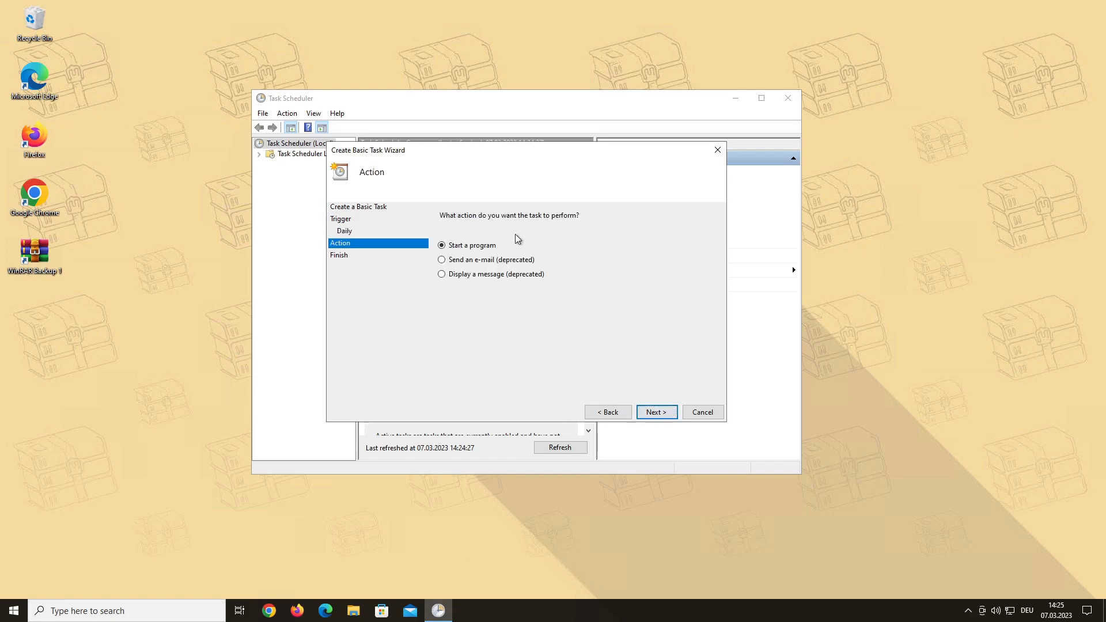
# Set the task to start a program, choosing the WinRAR Backup 1 shortcut on the Desktop as the program.
pyautogui.click(668, 415)
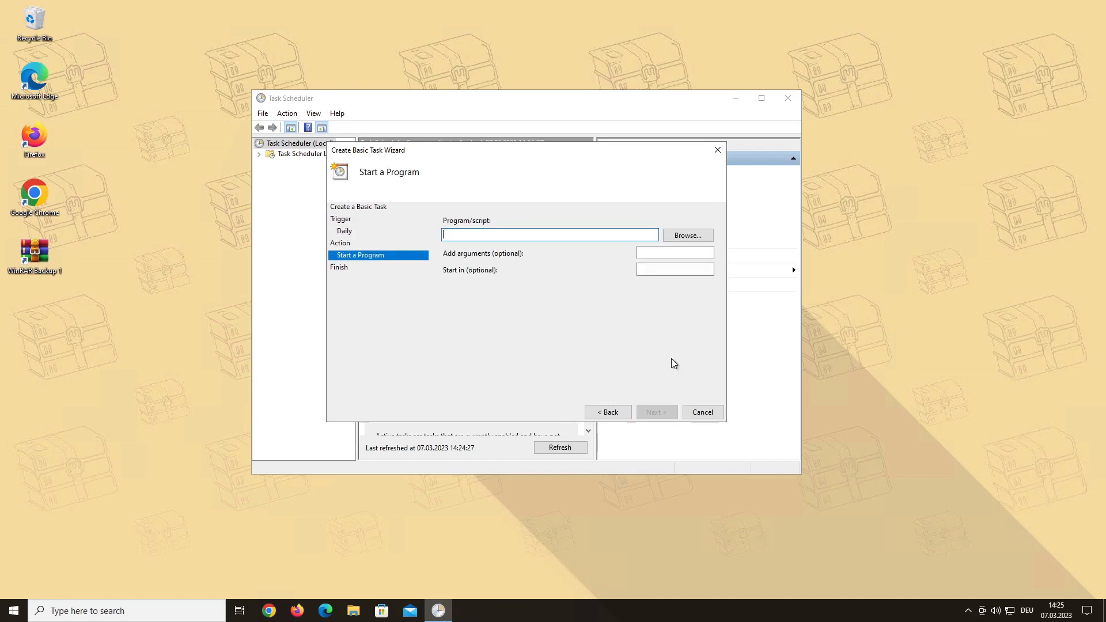
pyautogui.click(687, 236)
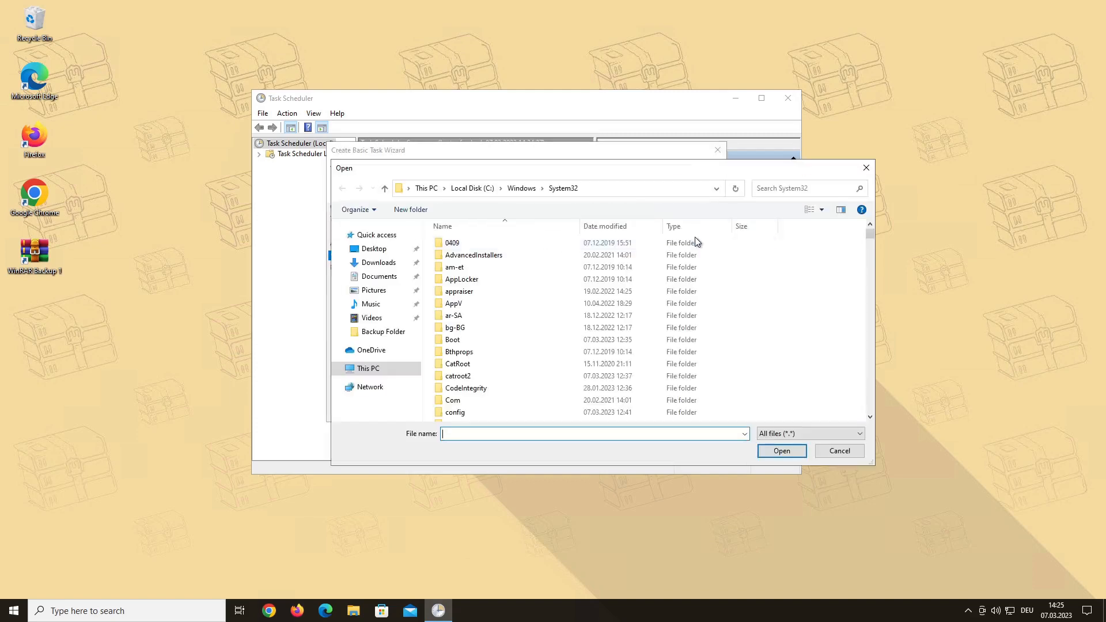
pyautogui.click(370, 278)
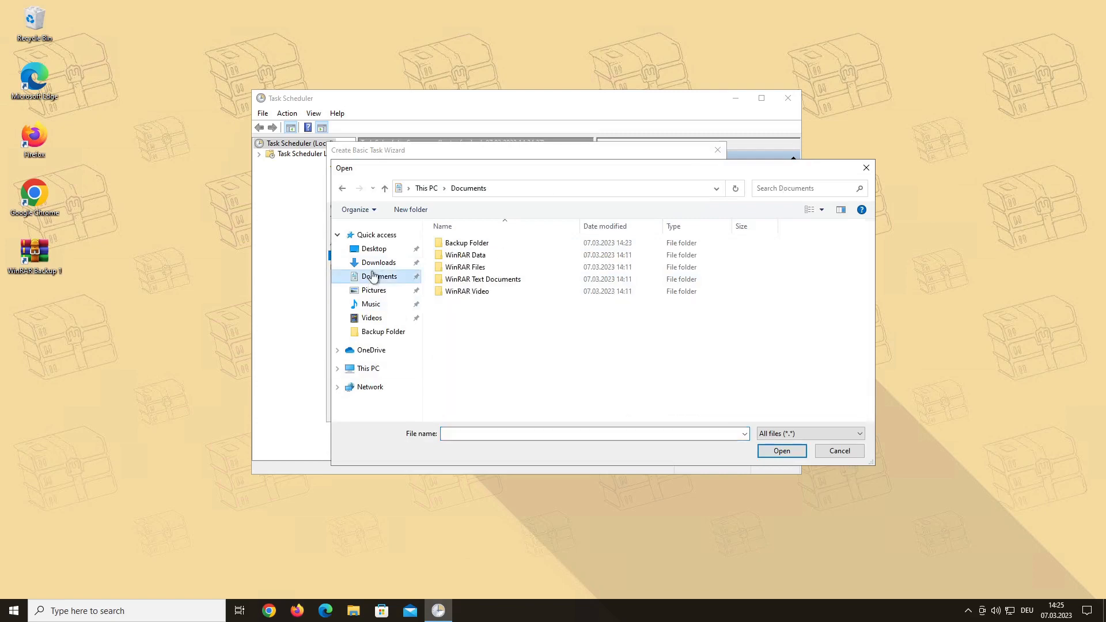
pyautogui.click(378, 249)
pyautogui.click(487, 247)
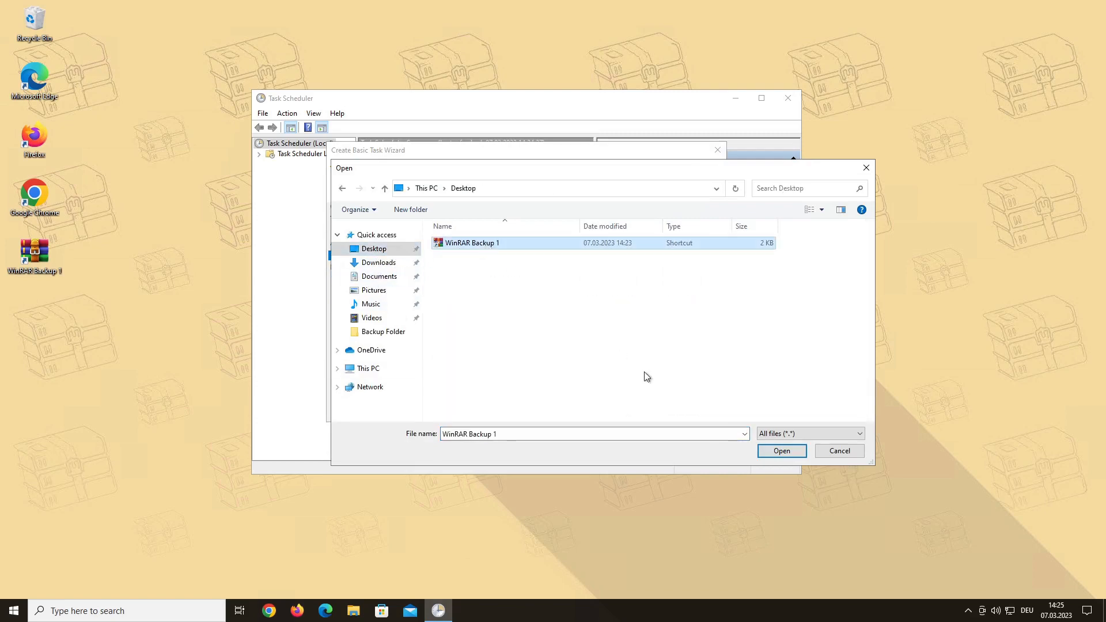
pyautogui.click(782, 451)
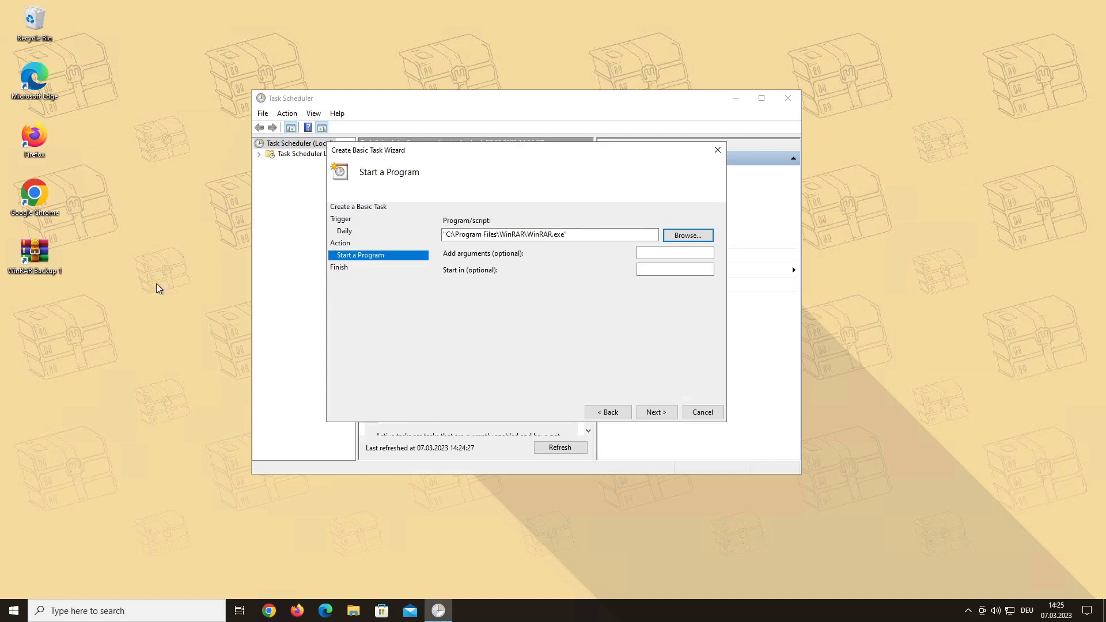
# Open the properties of the WinRAR Backup 1 desktop shortcut and copy the argument "-cpWinRAR Backup 1" from its target.
pyautogui.doubleClick(41, 261)
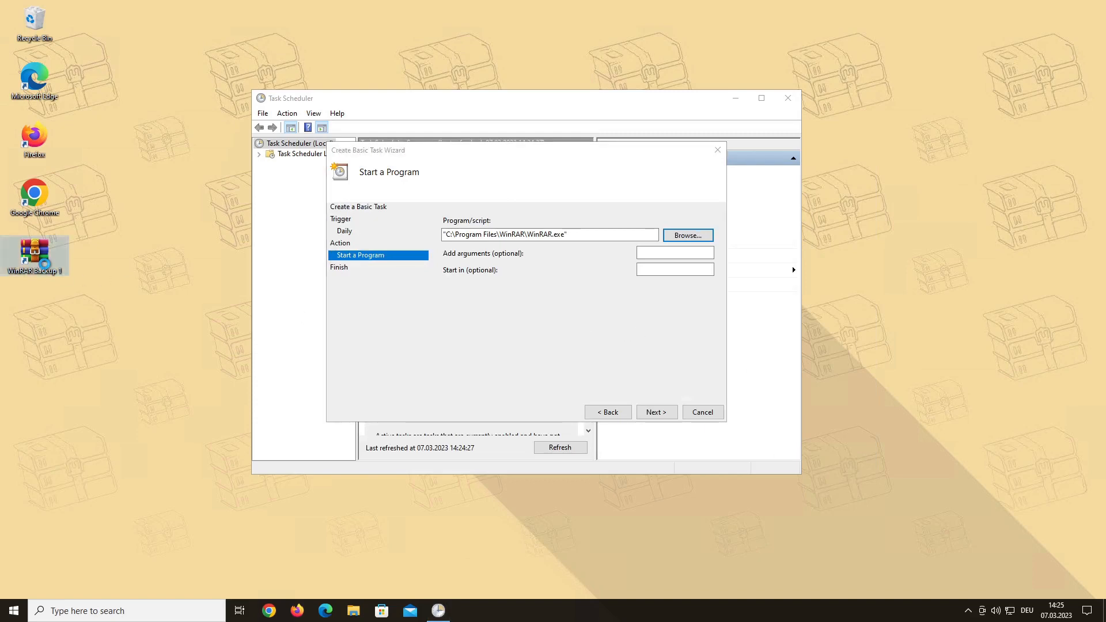
pyautogui.rightClick(45, 264)
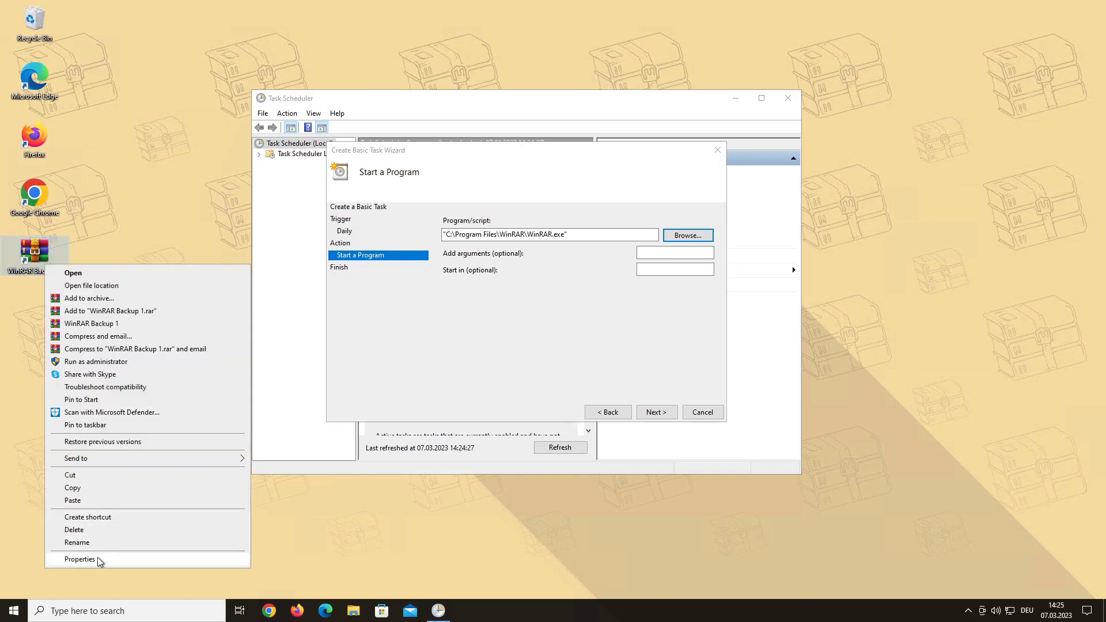
pyautogui.click(80, 559)
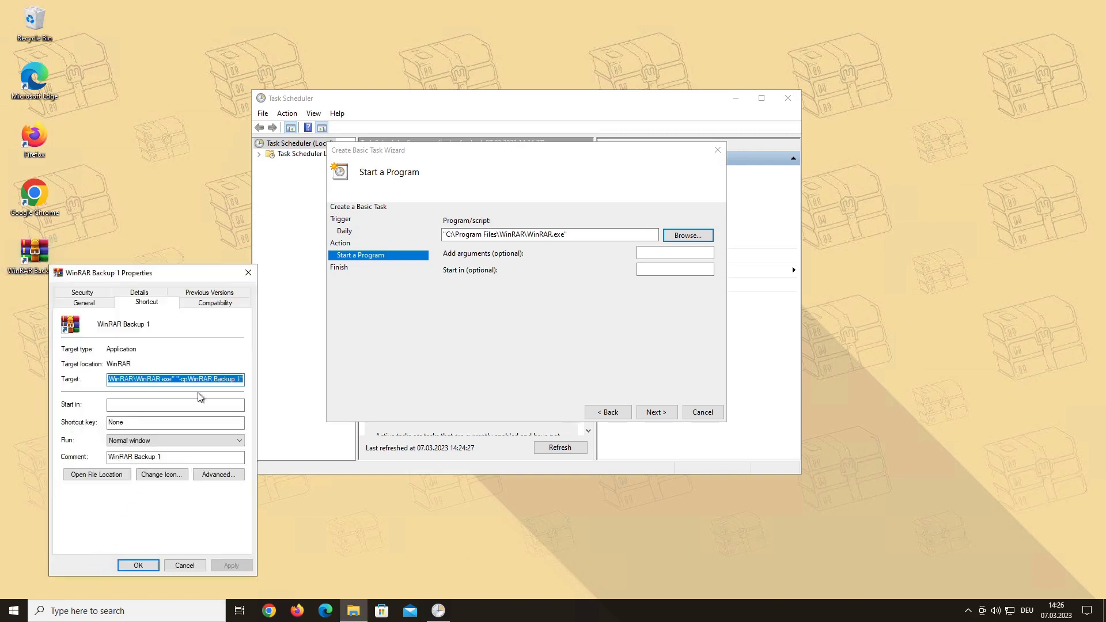
pyautogui.click(199, 379)
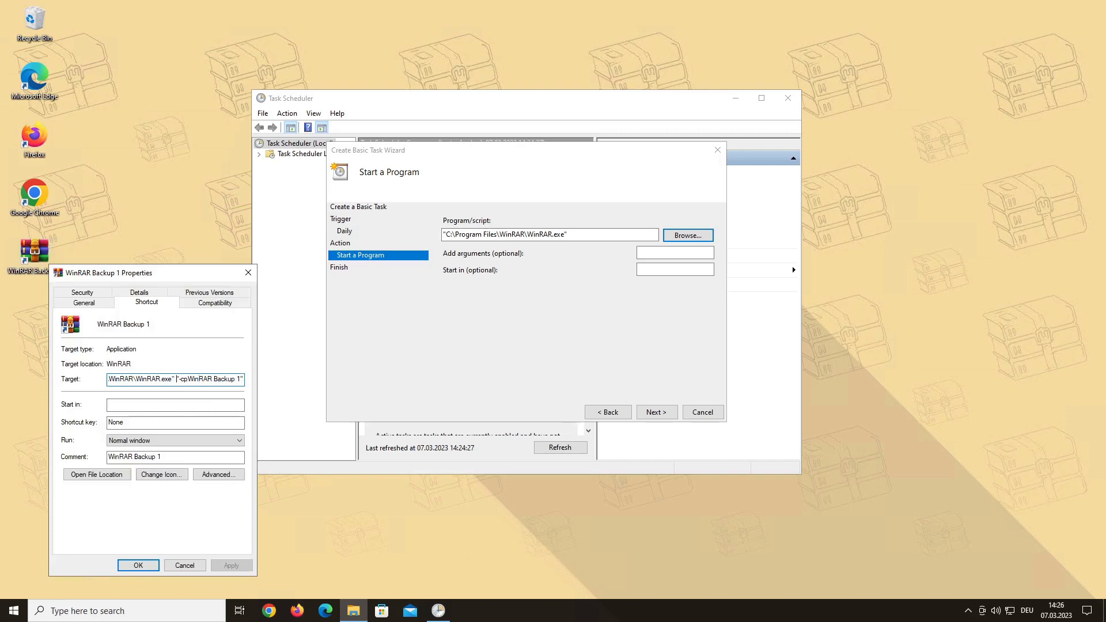
pyautogui.moveTo(177, 380); pyautogui.dragTo(243, 379)
pyautogui.hotkey('ctrl', 'c')
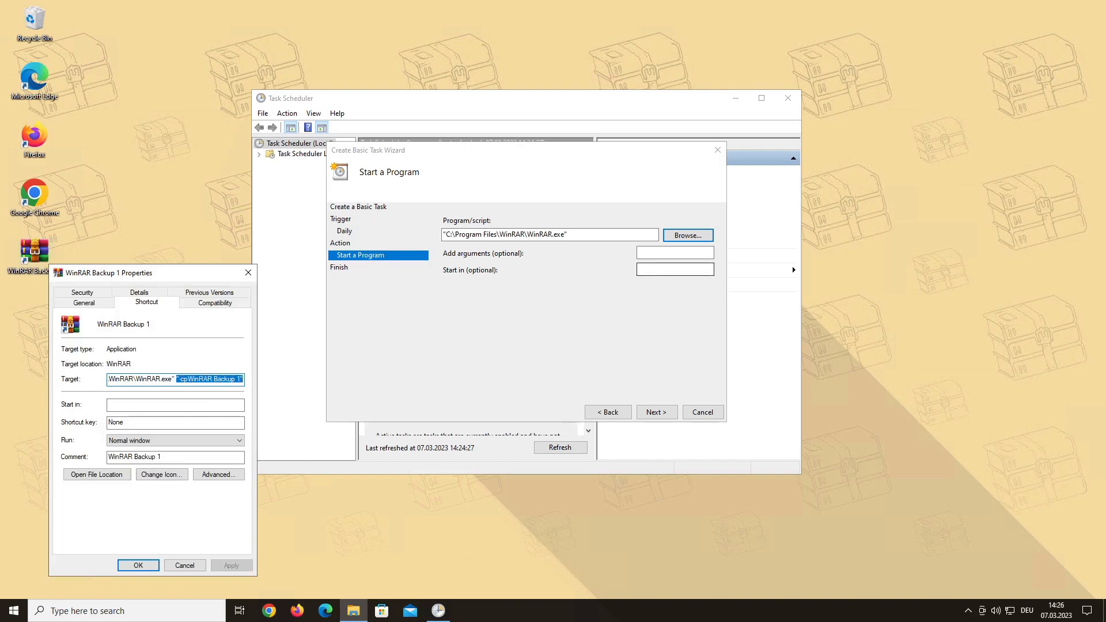
# Add "-cpWinRAR Backup 1" as the program's arguments and finish creating the task.
pyautogui.click(676, 252)
pyautogui.hotkey('ctrl', 'v')
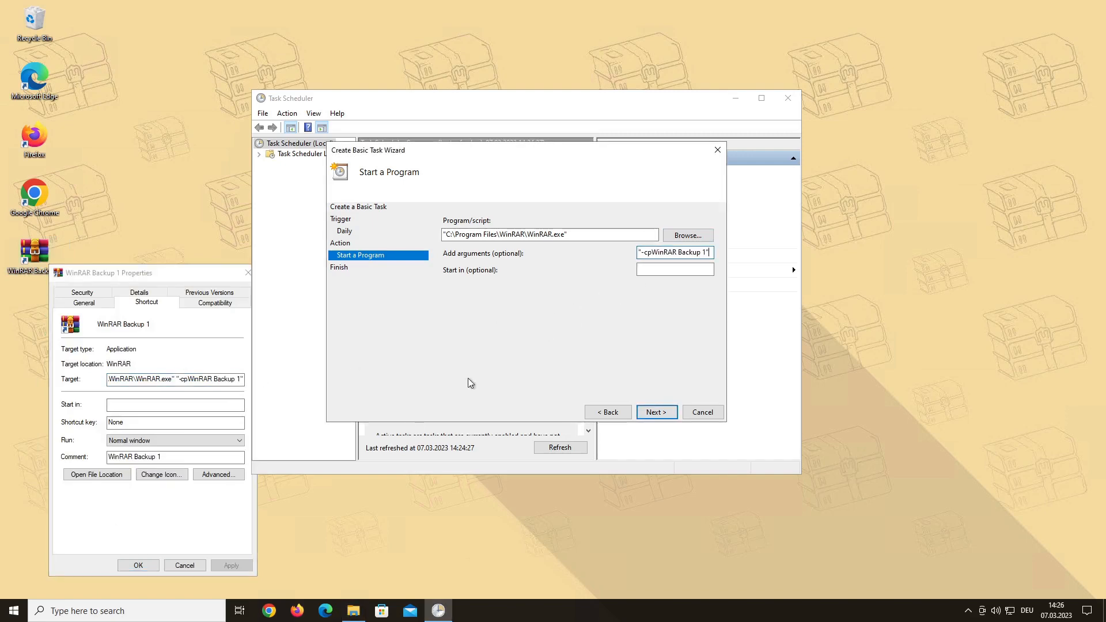
pyautogui.click(180, 571)
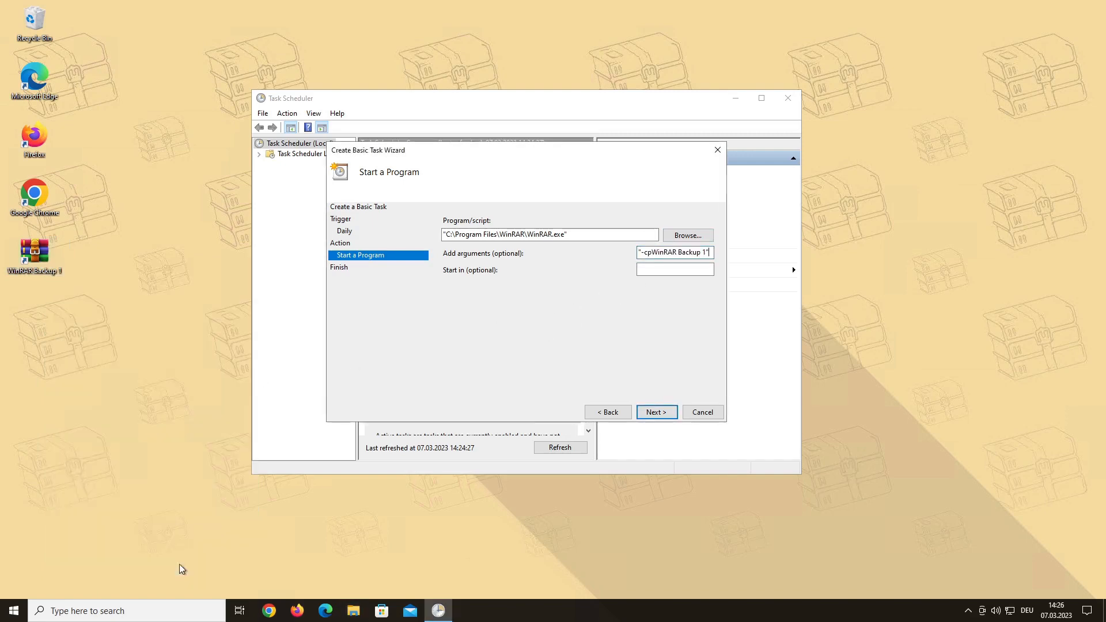
pyautogui.click(658, 412)
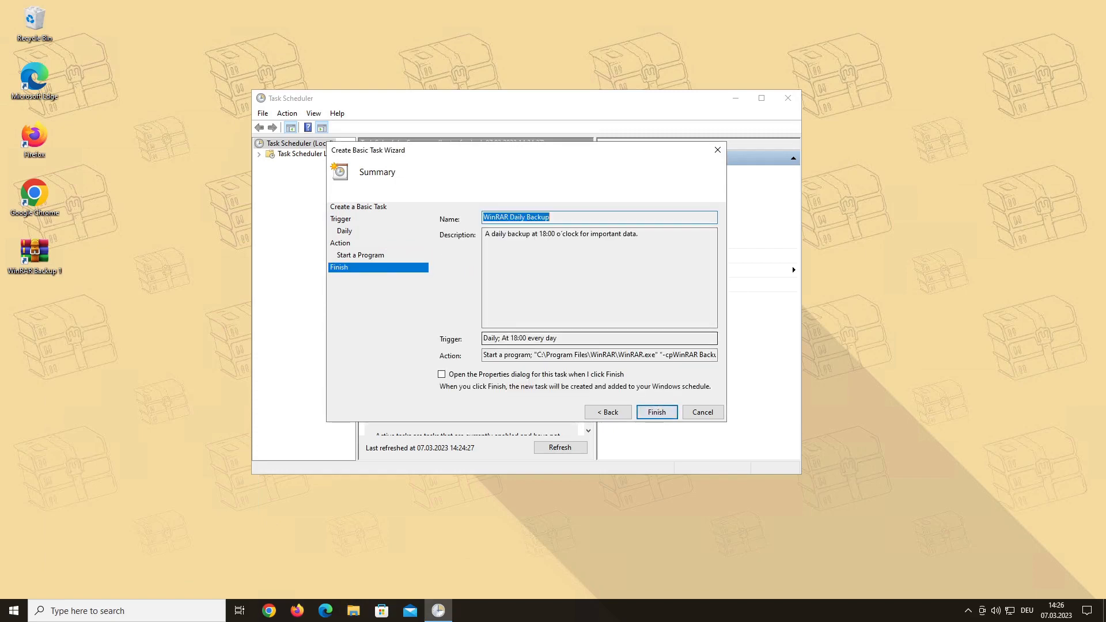
pyautogui.click(657, 413)
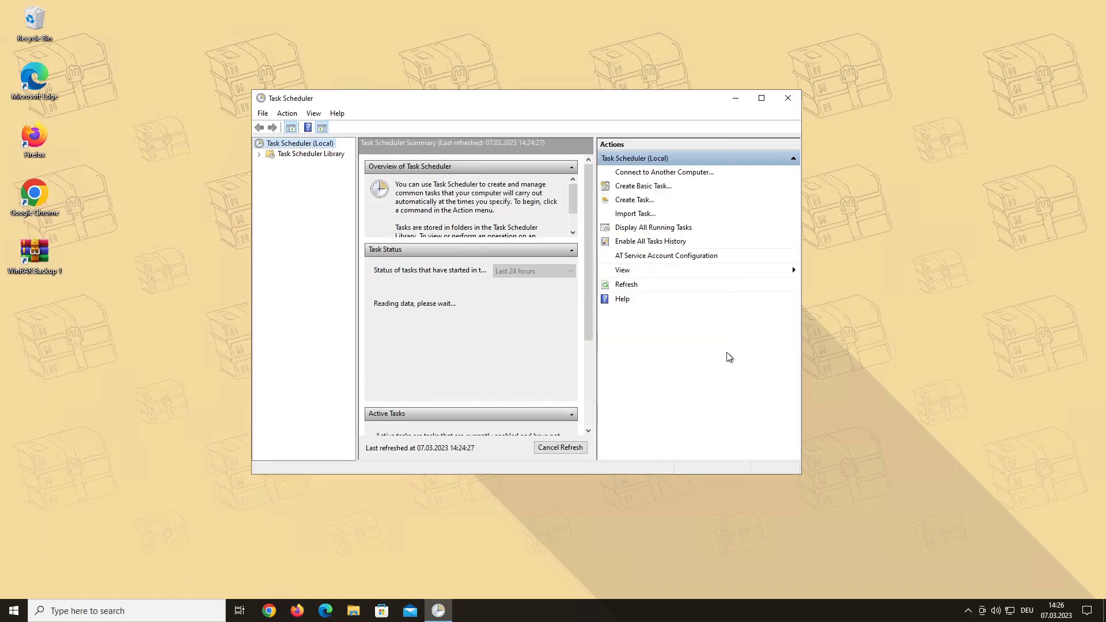
# Select the WinRAR Daily Backup task in the Task Scheduler Library and enlarge the window to check its details.
pyautogui.click(309, 155)
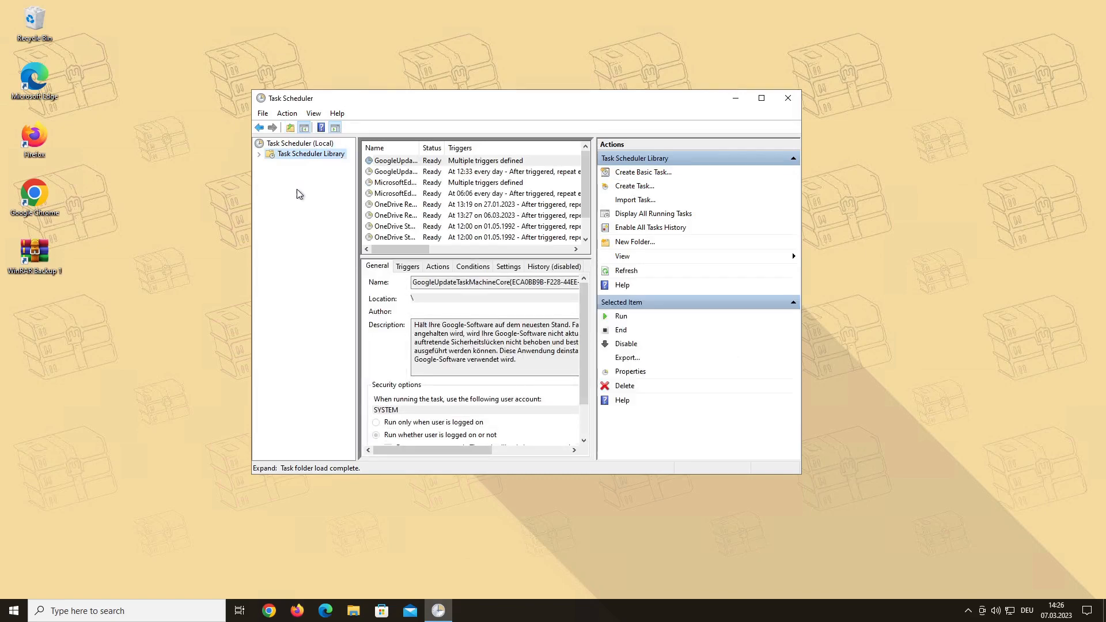
pyautogui.scroll(-1, 423, 193)
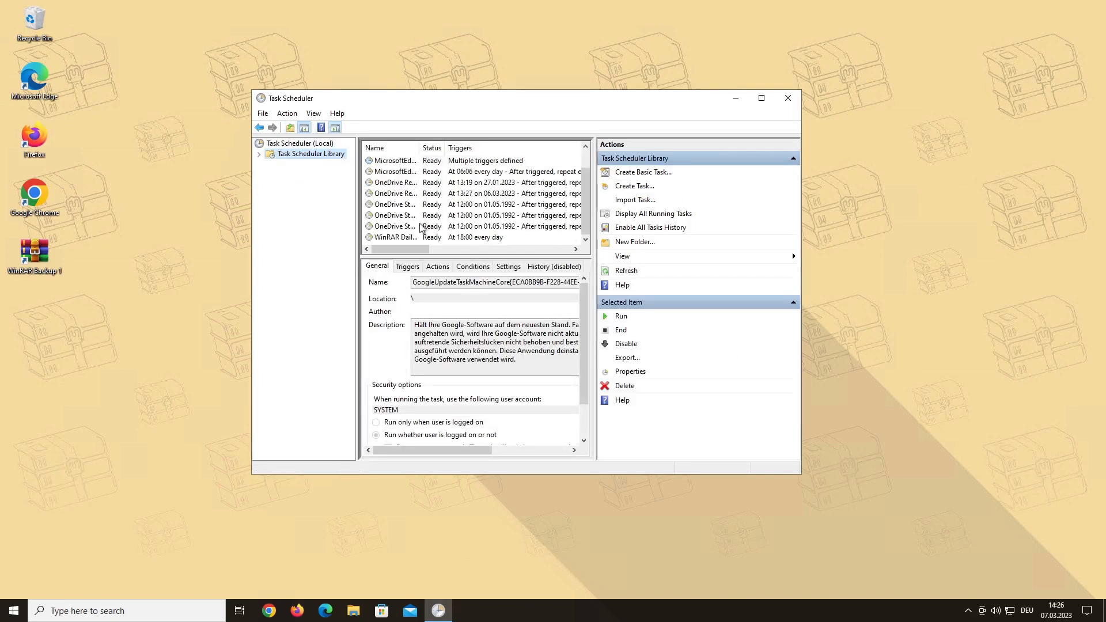
pyautogui.click(409, 239)
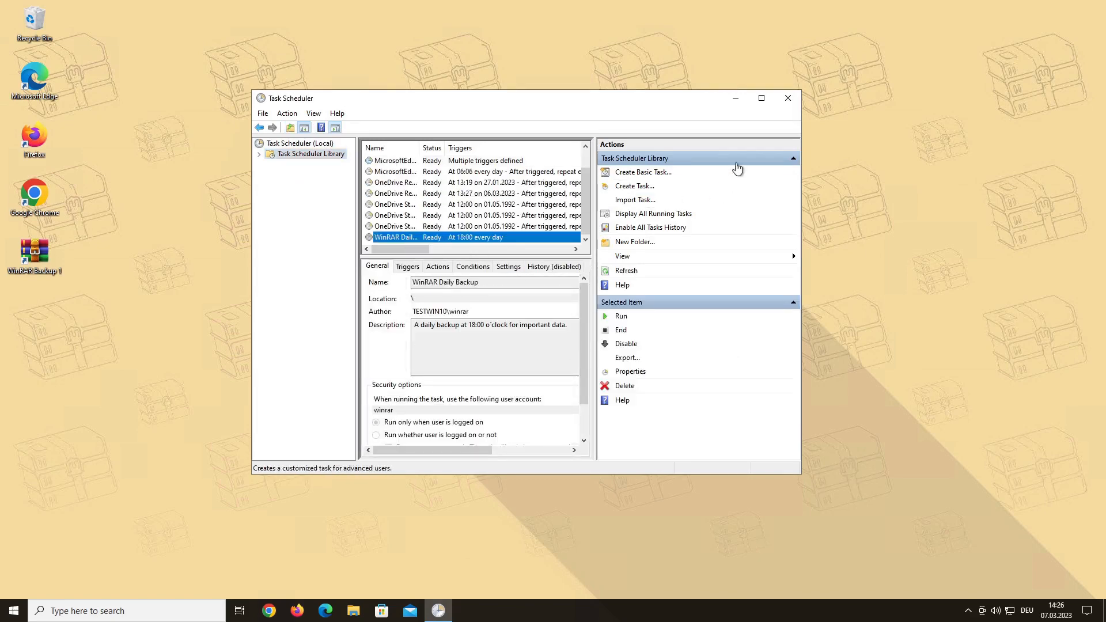
pyautogui.moveTo(805, 96); pyautogui.dragTo(1007, 80)
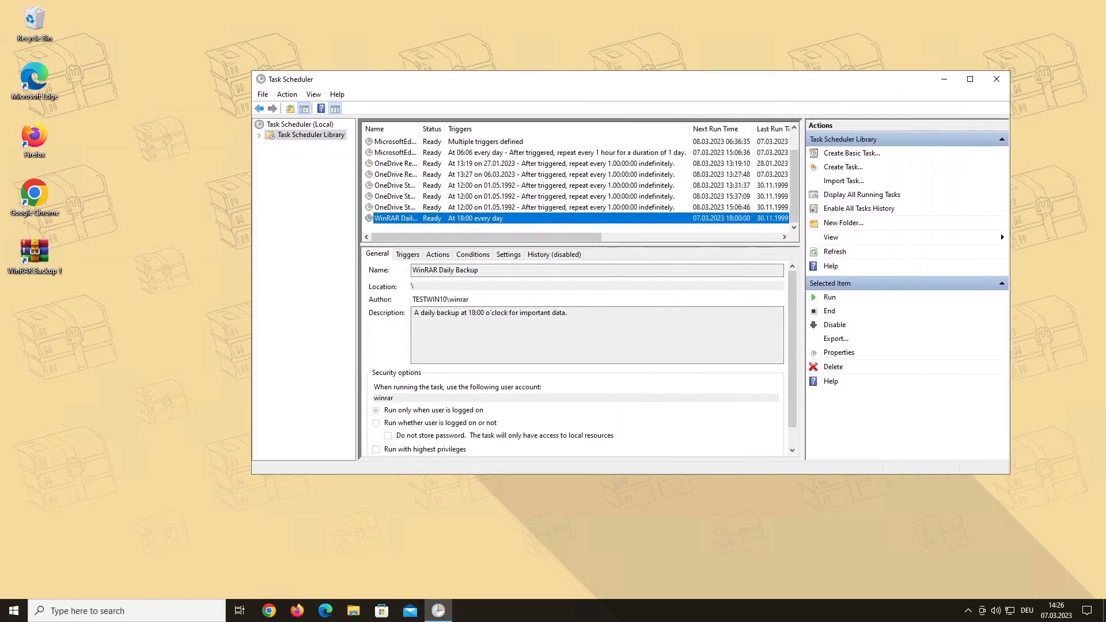